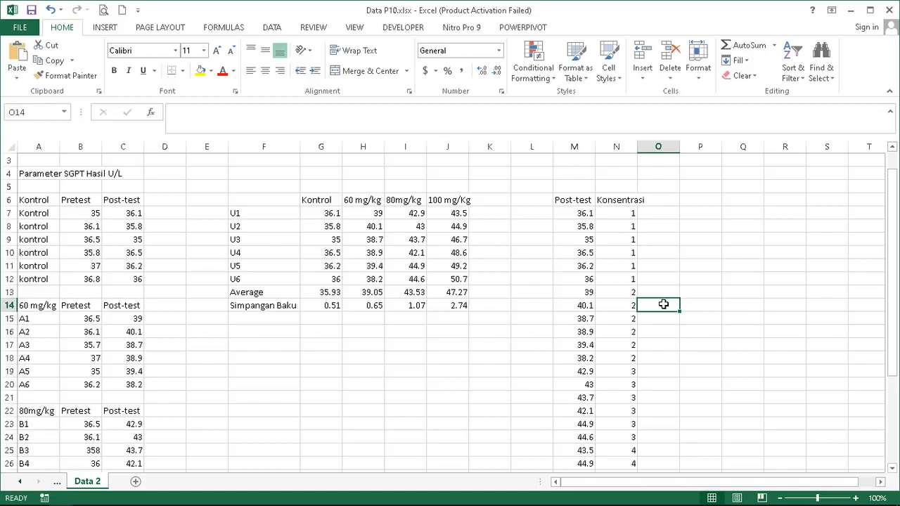
Enter the heading "Post test" in cell F4 above the concentration table.
left_click(308, 239)
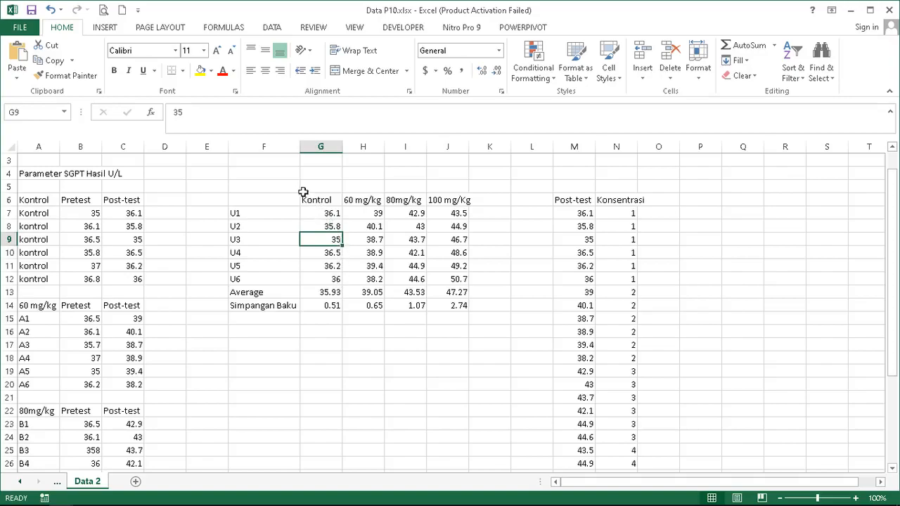
left_click(290, 173)
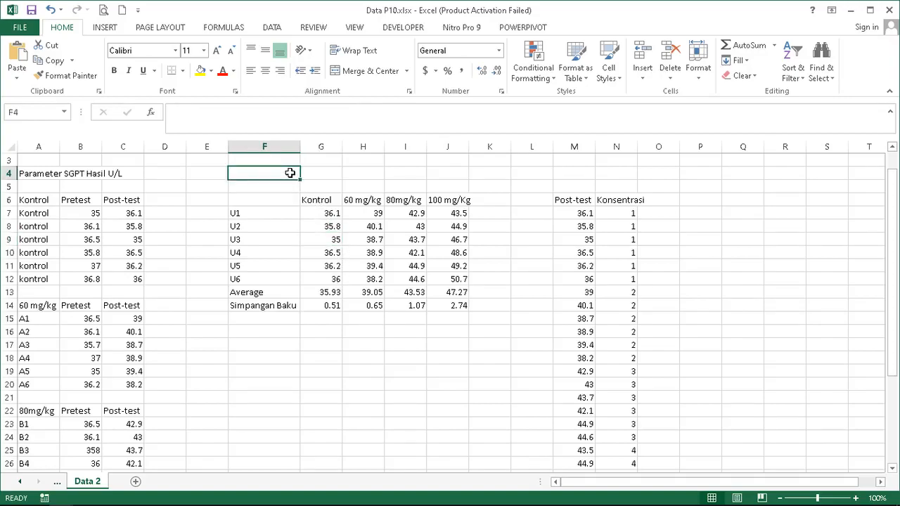
double_click(289, 173)
type("Post test")
left_click(316, 196)
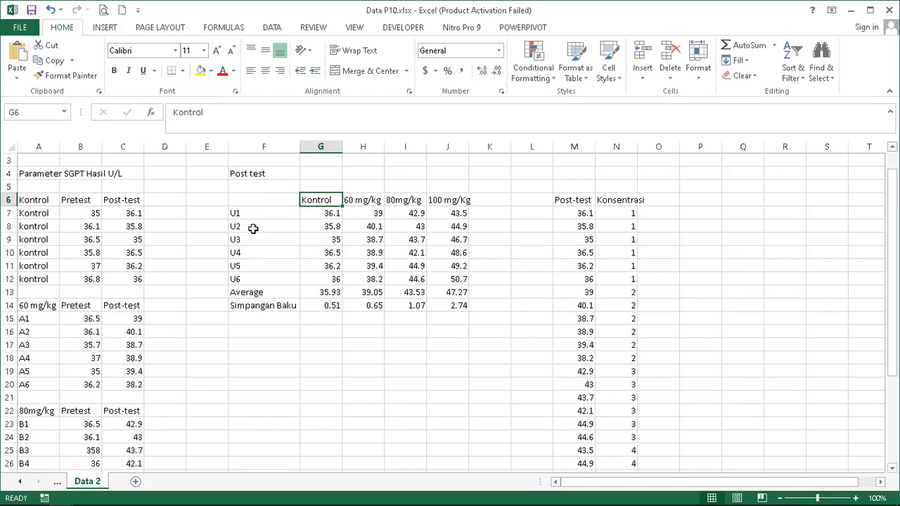
Enter the formula =AVERAGE(G7:G12) in G13 and fill it across to J13.
left_click(321, 291)
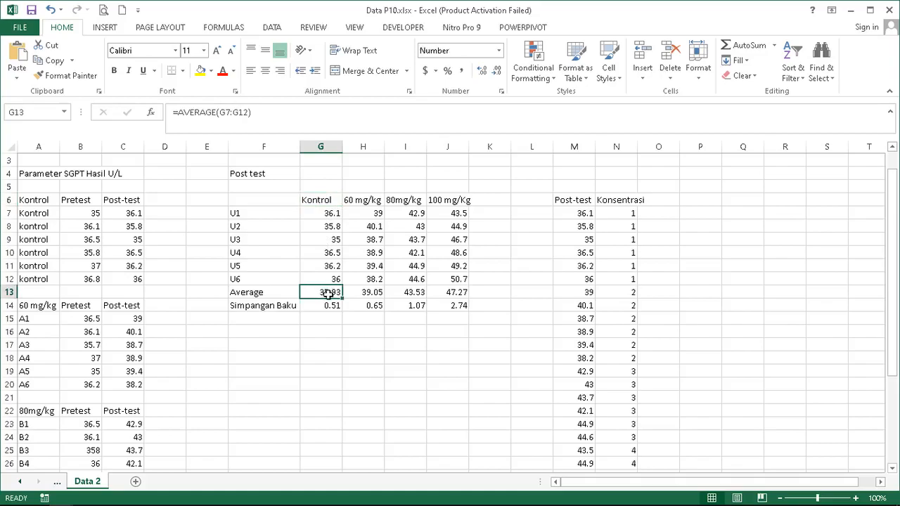
type("=aver")
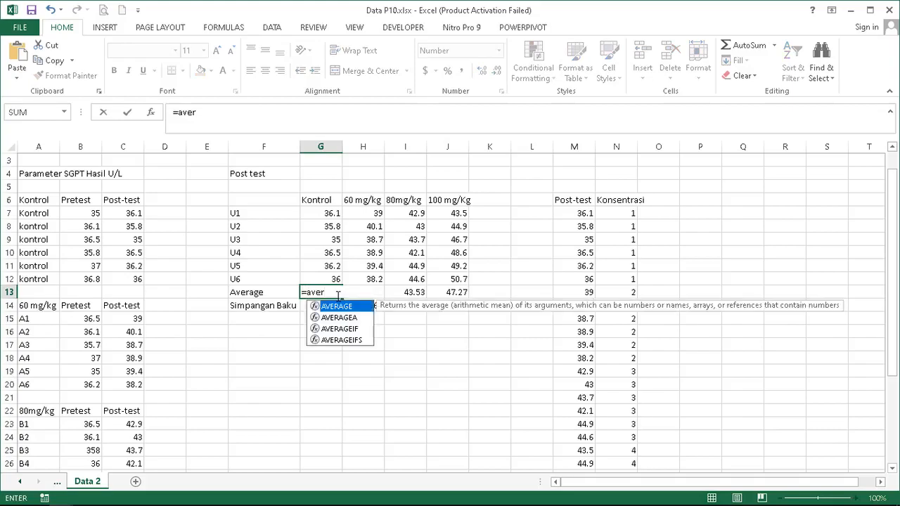
double_click(338, 308)
left_click_drag(327, 219, 460, 300)
key("Return")
left_click(328, 294)
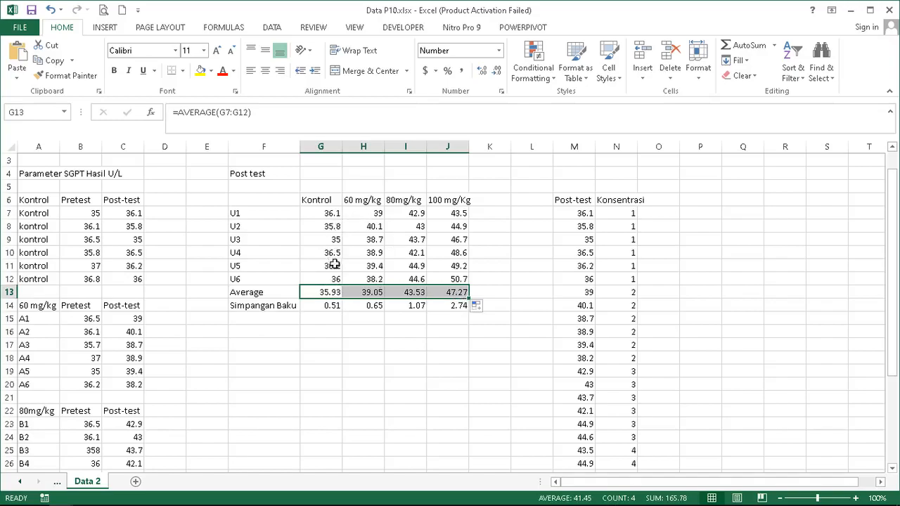
Enter the formula =STDEV(G7:G12) in G14 and fill it across to J14.
left_click(336, 305)
type("=stde")
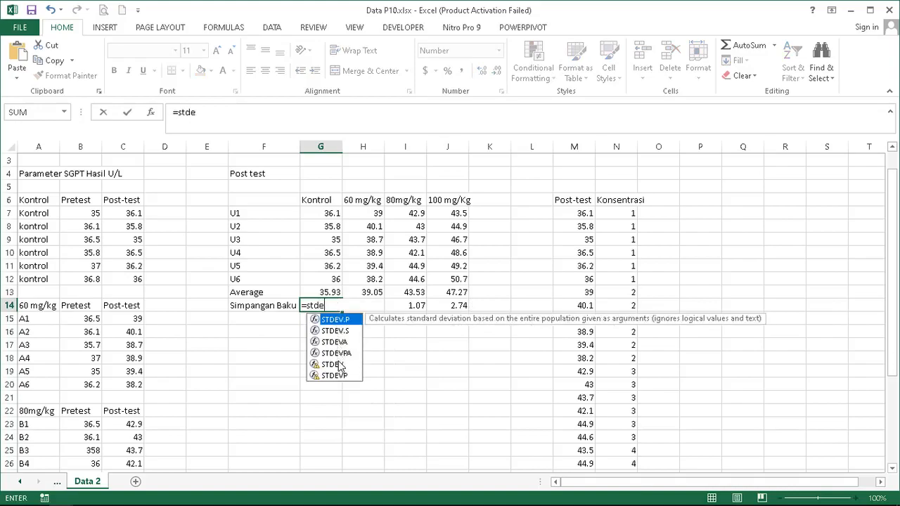
double_click(333, 364)
left_click_drag(332, 212, 333, 279)
key("Return")
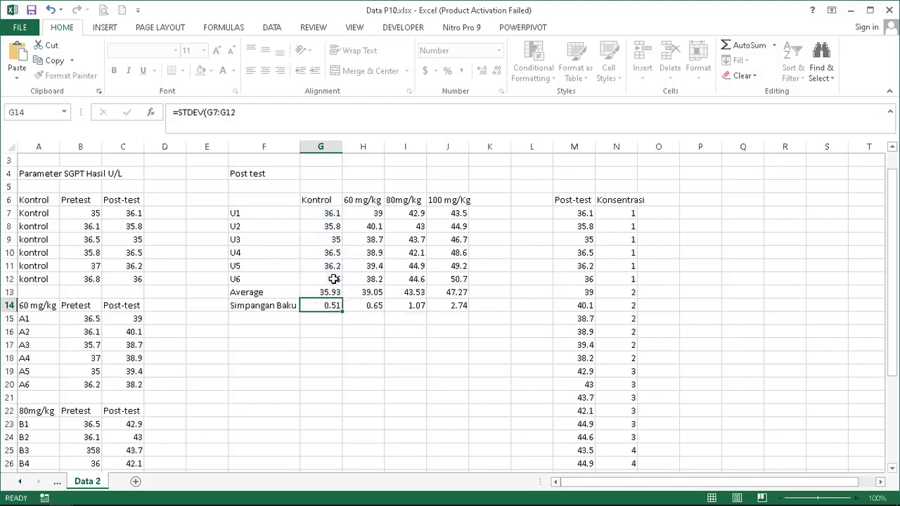
left_click(333, 307)
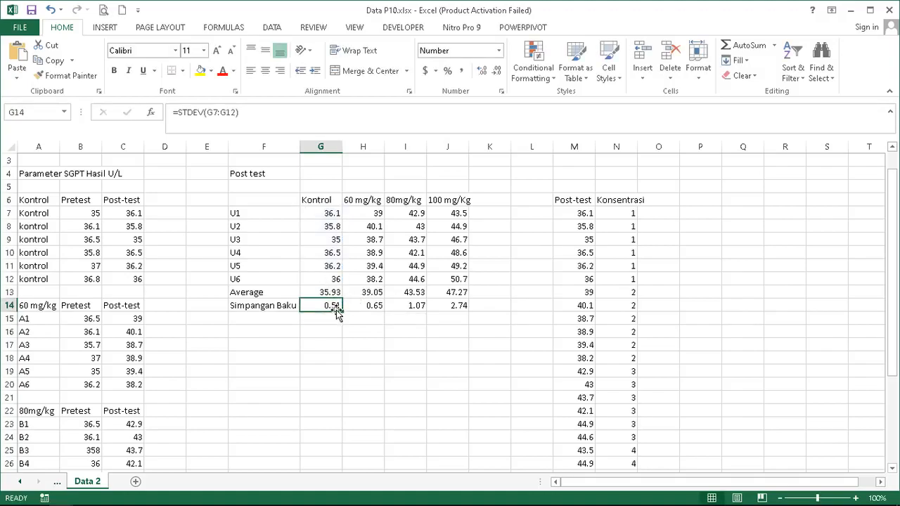
left_click_drag(345, 312, 468, 310)
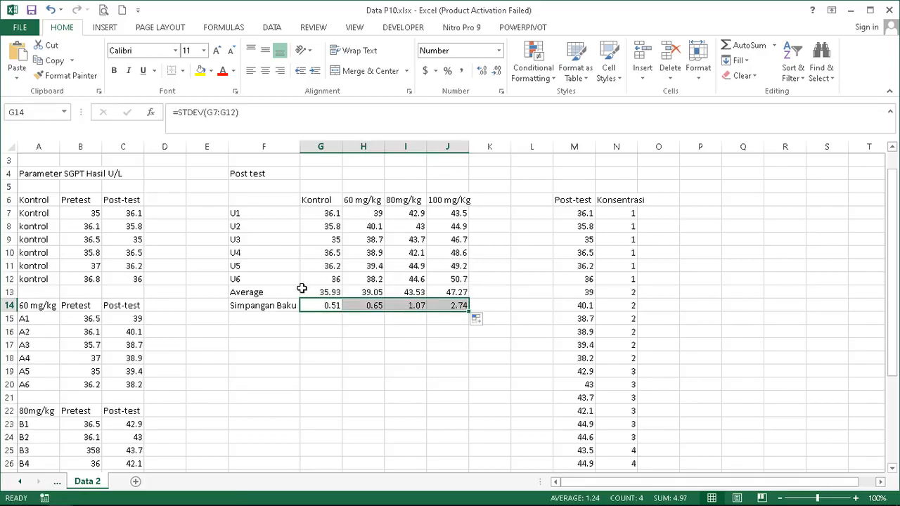
Highlight the Average and Simpangan Baku rows, F13:J14, with a yellow fill.
left_click(275, 292)
key("shift+Right")
key("shift+Down")
key("shift+Right")
key("shift+Right")
key("shift+Right")
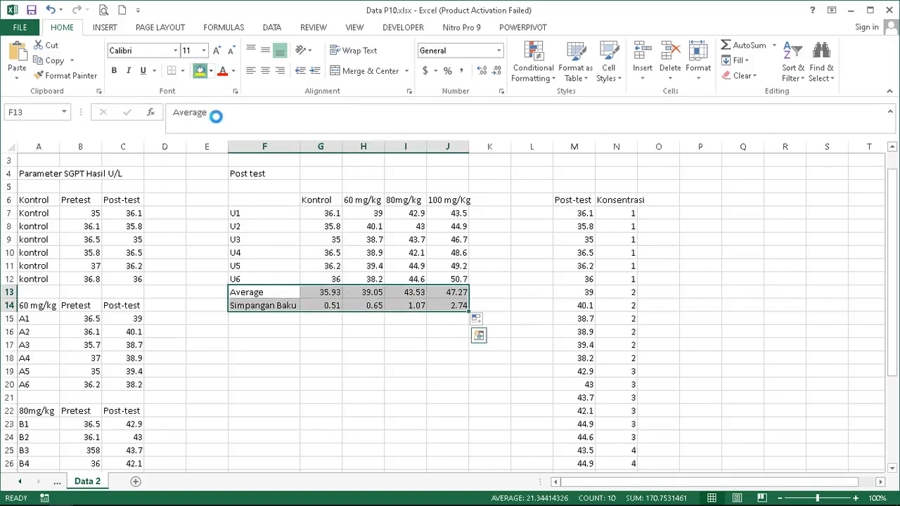
left_click(200, 70)
left_click(320, 305)
left_click(270, 292)
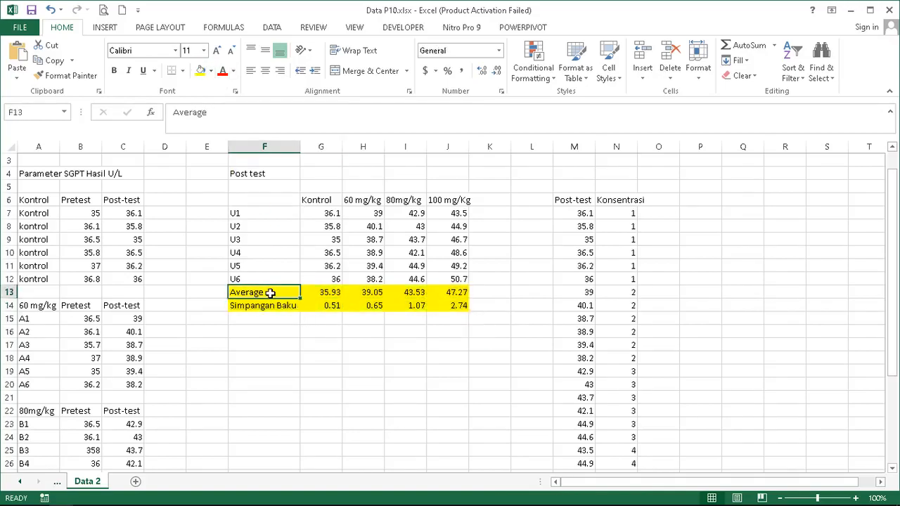
key("shift+Right")
key("shift+Right")
key("shift+Right")
key("shift+Right")
key("shift+Down")
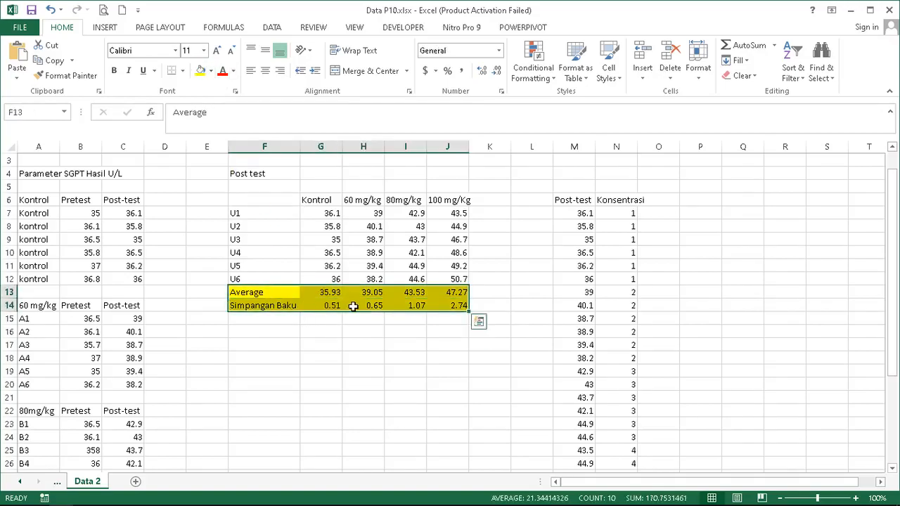
left_click(477, 269)
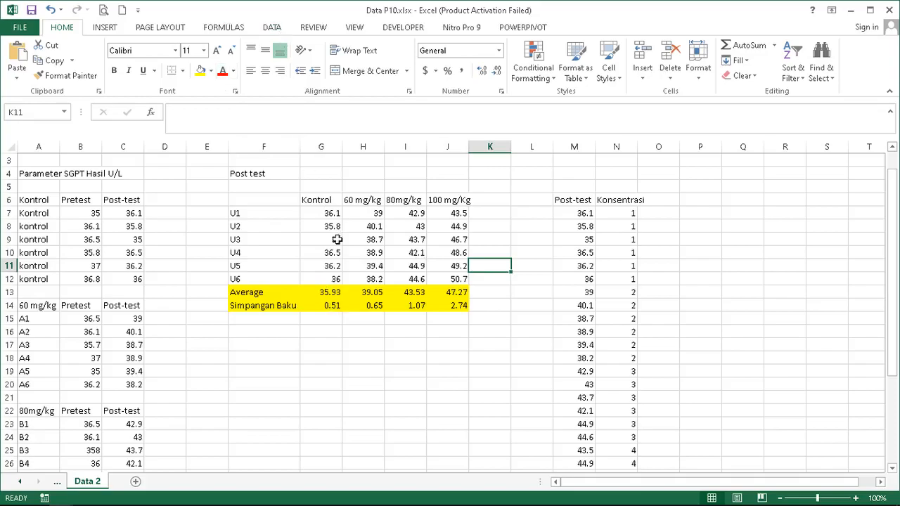
Insert a markers-only scatter chart from the averages in G13:J13 and move it to the right of the Kontrol column.
left_click(329, 289)
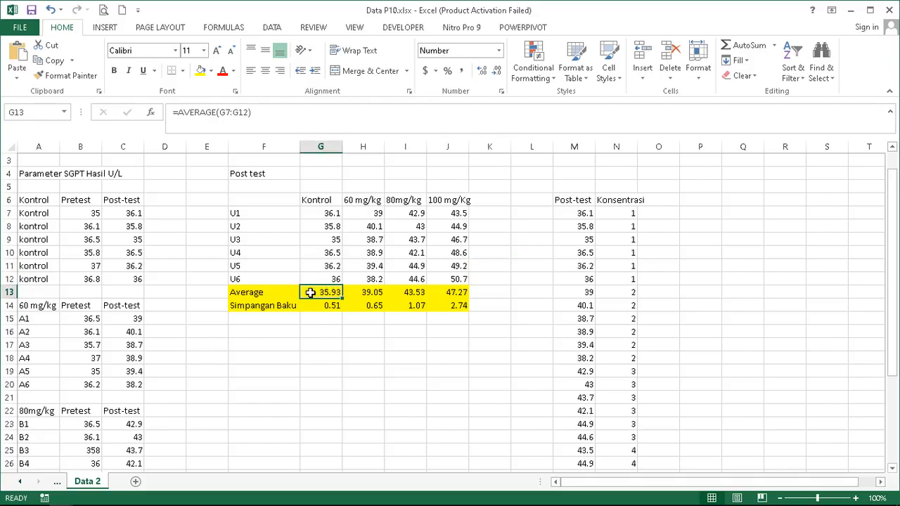
key("Left")
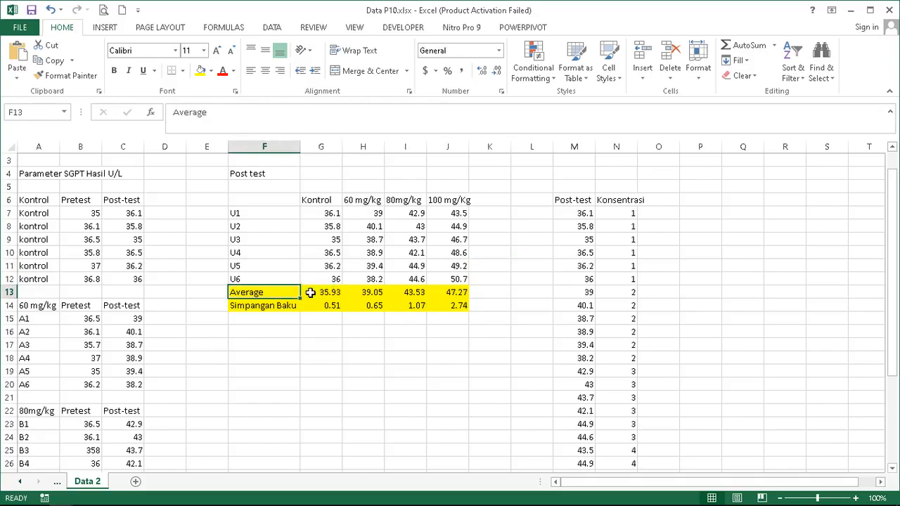
key("Right")
key("ctrl+shift+Right")
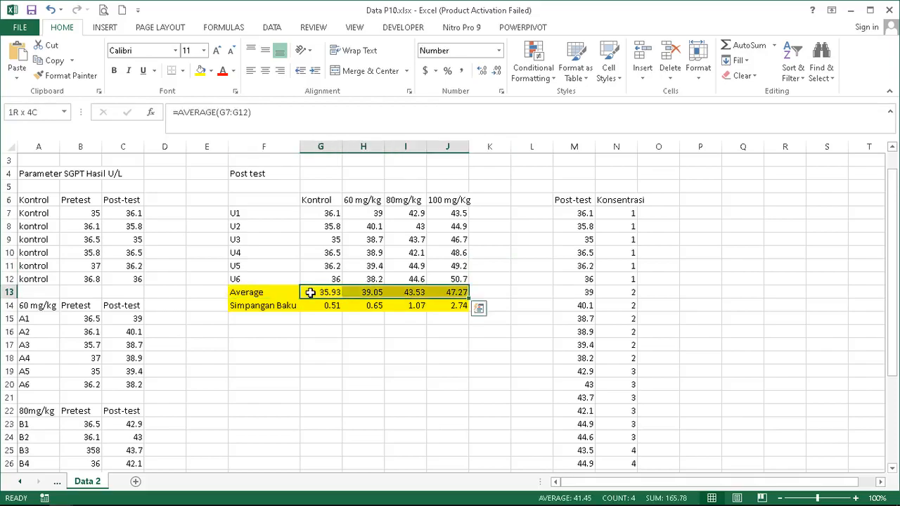
left_click(111, 32)
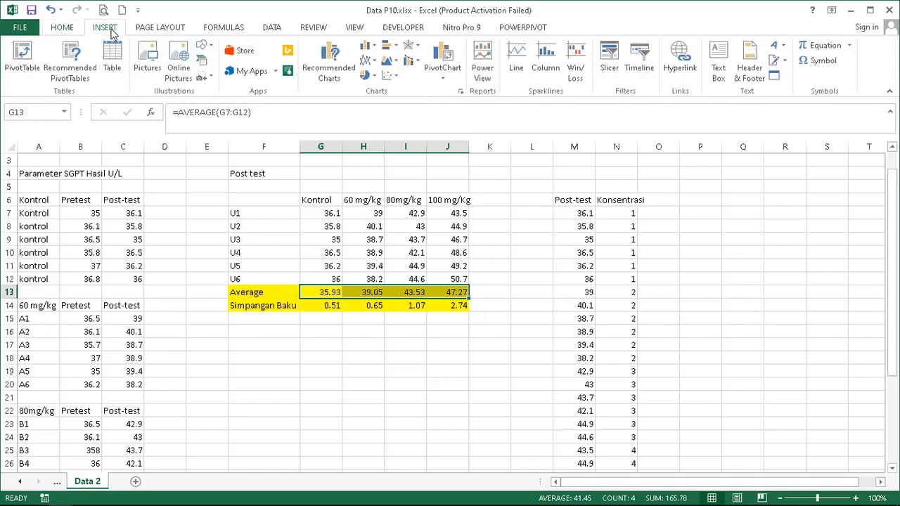
left_click(390, 77)
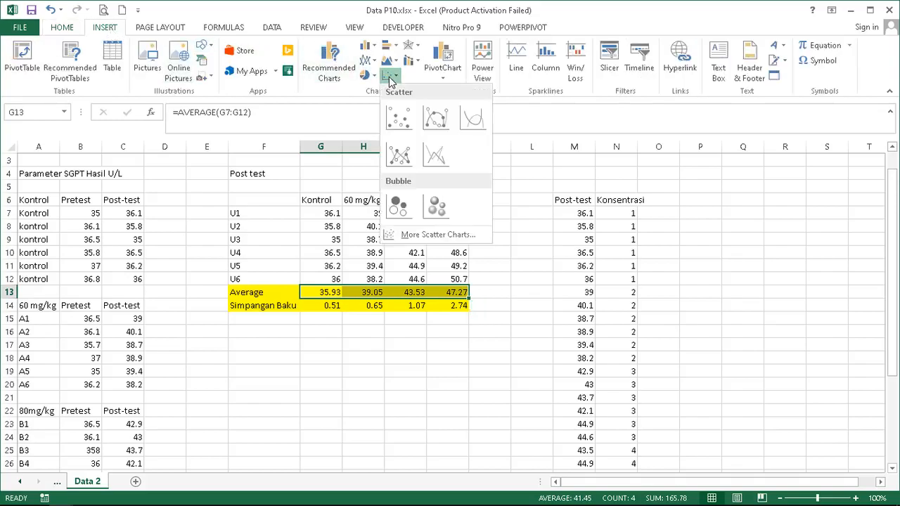
left_click(399, 118)
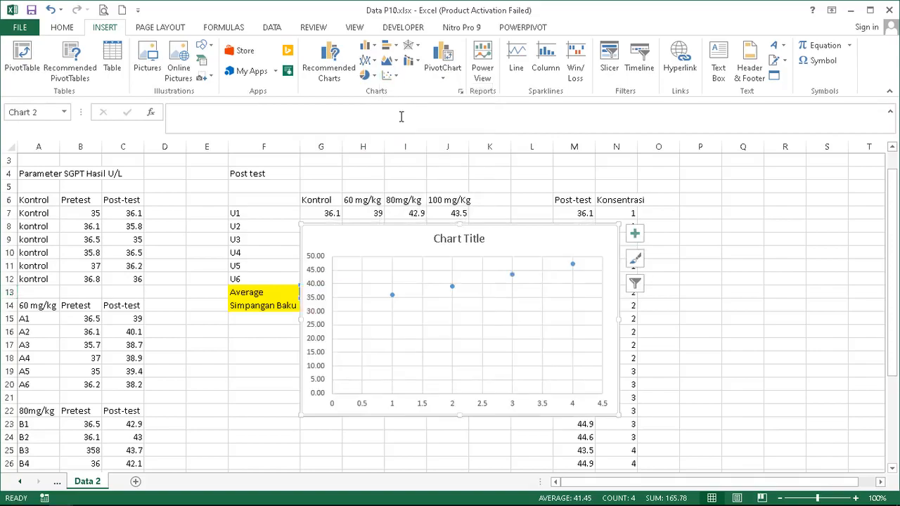
left_click_drag(489, 229, 608, 203)
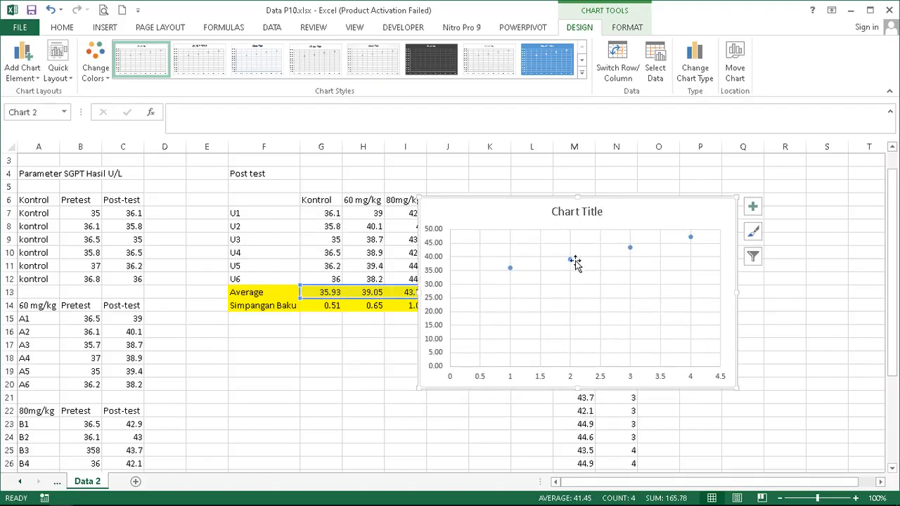
Add error bars to the scatter chart's data series and delete the horizontal ones.
mouse_move(571, 263)
right_click(570, 262)
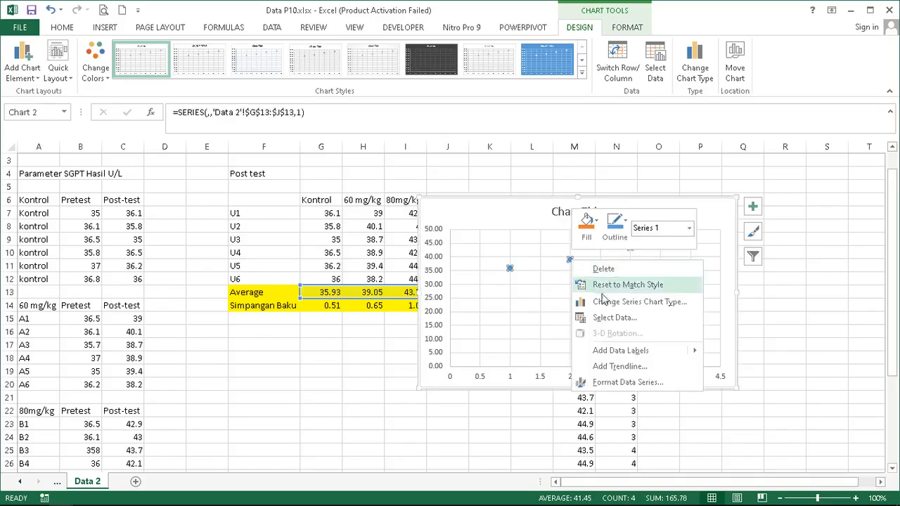
left_click(624, 382)
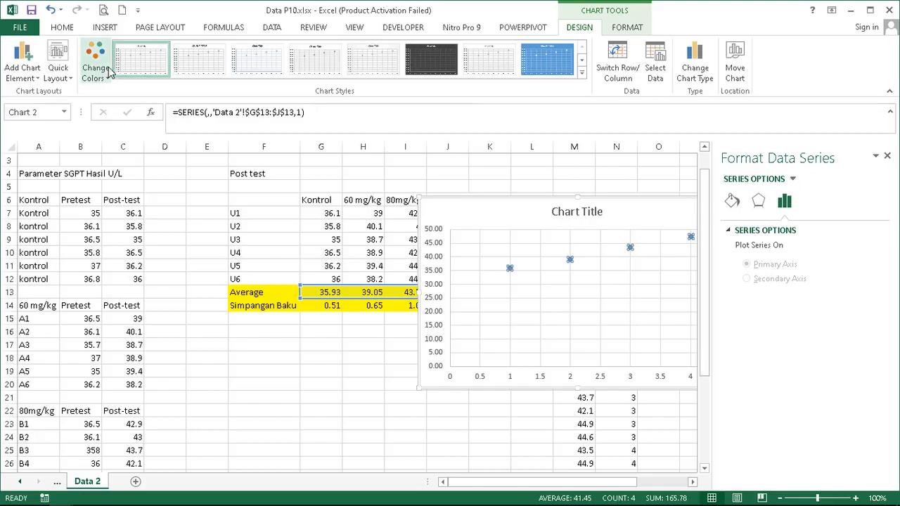
left_click(26, 82)
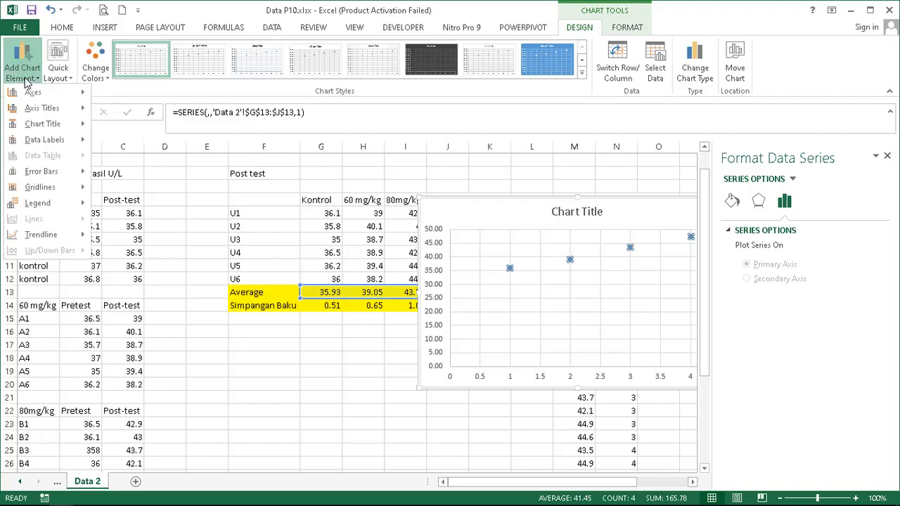
mouse_move(69, 178)
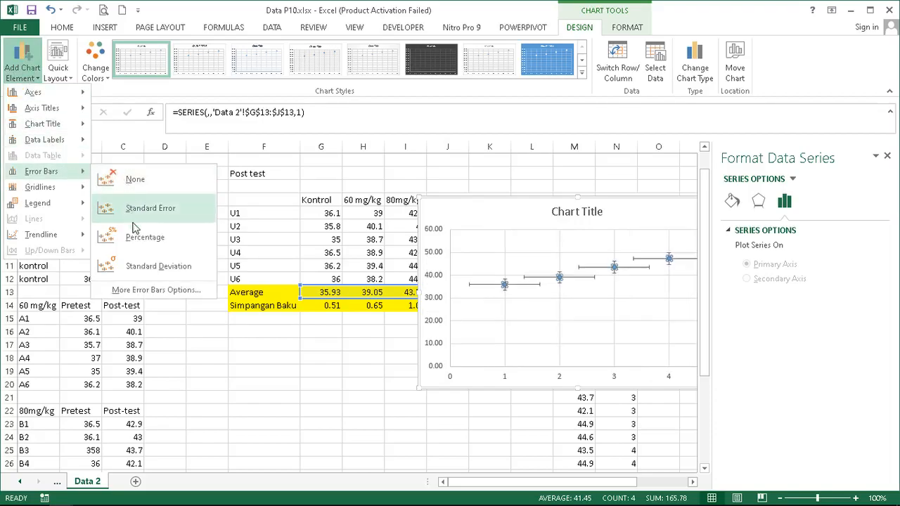
left_click(153, 290)
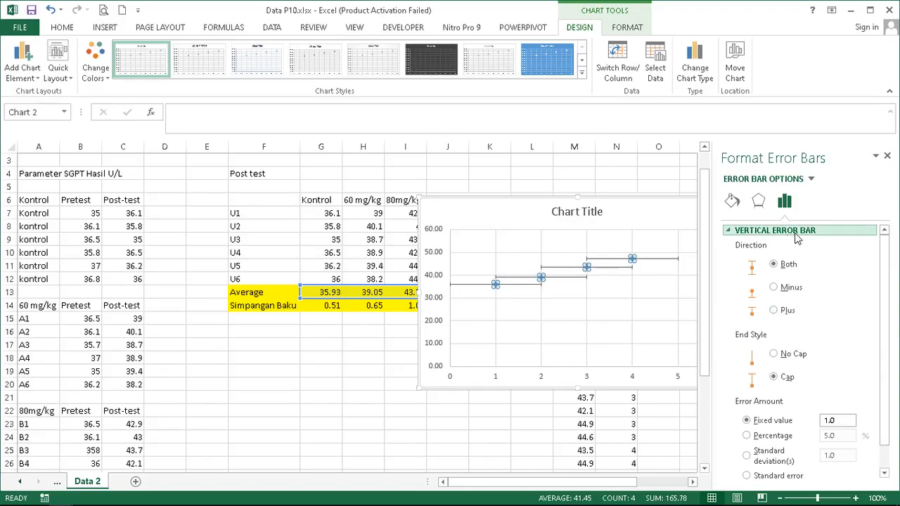
left_click(615, 263)
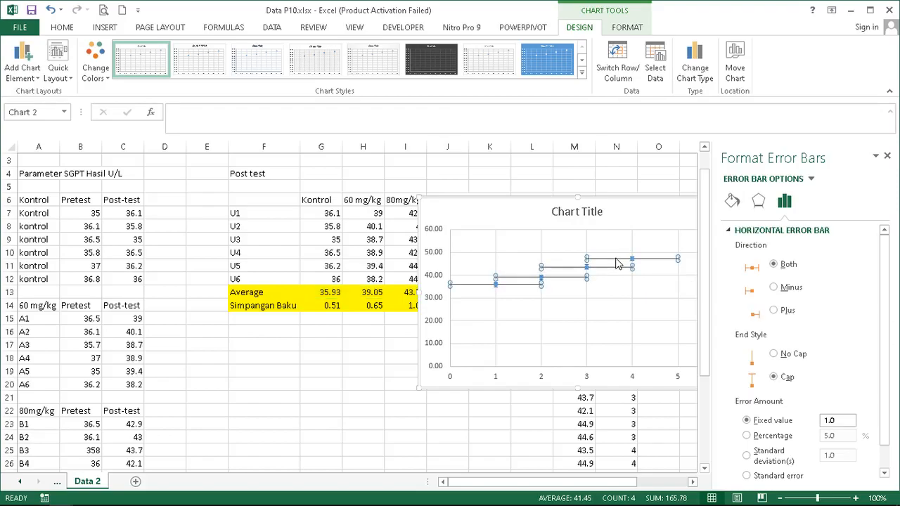
key("Delete")
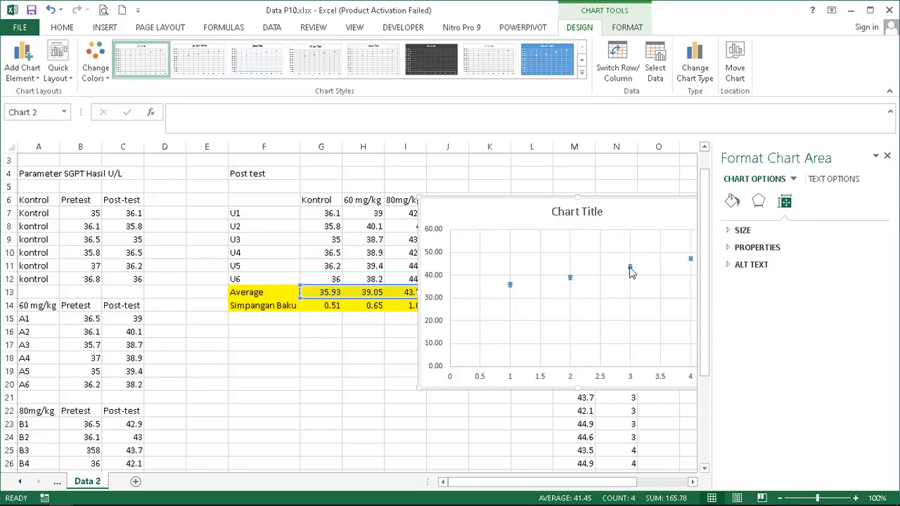
Set the error amount of the chart's vertical error bars to Standard deviation(s).
mouse_move(630, 270)
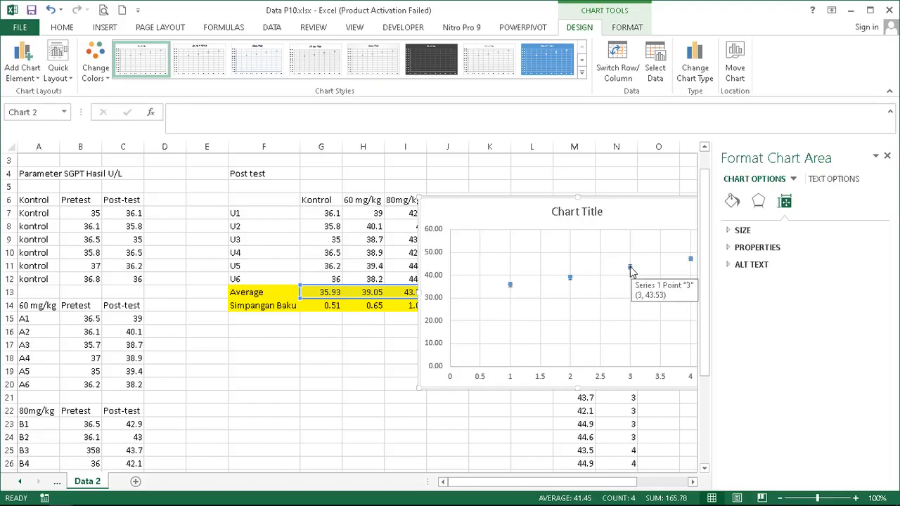
left_click(629, 267)
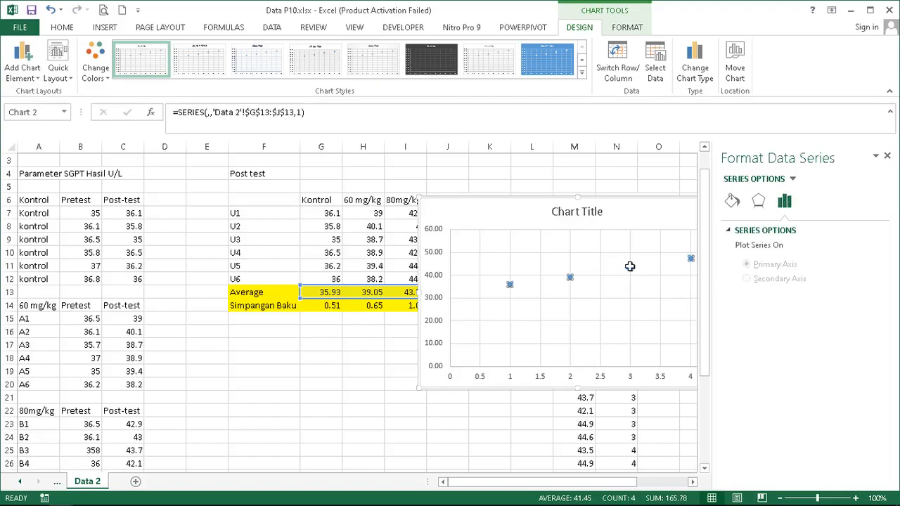
left_click(25, 70)
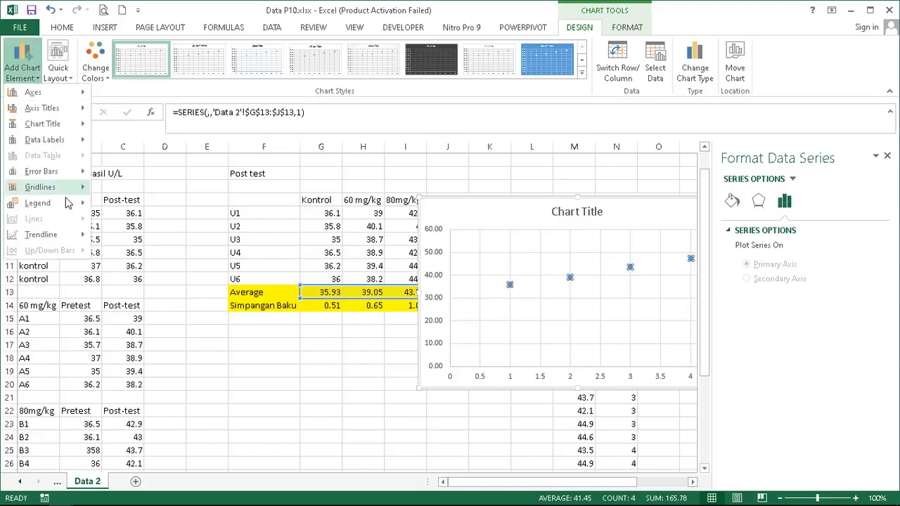
mouse_move(70, 171)
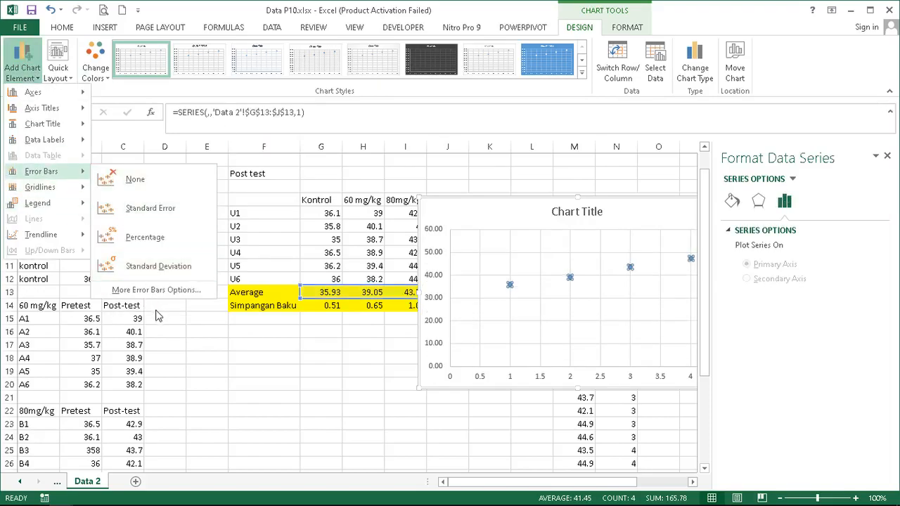
left_click(165, 290)
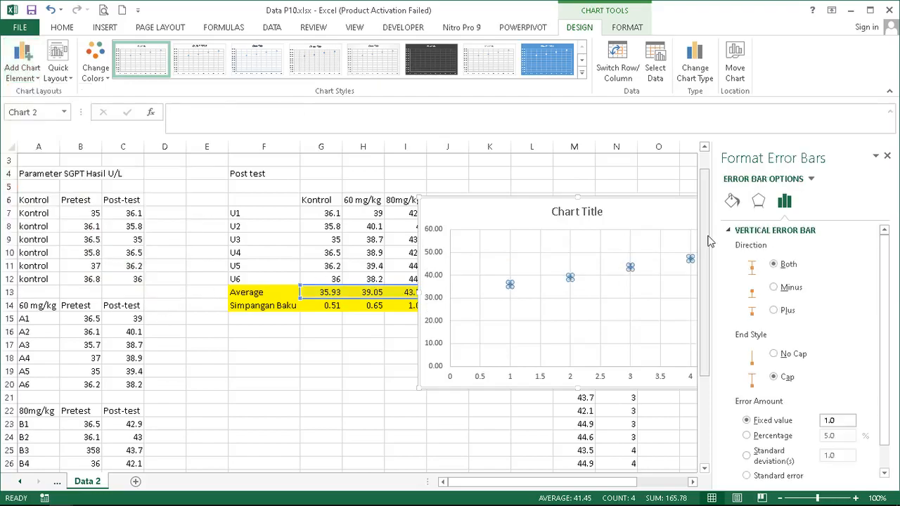
left_click_drag(883, 251, 887, 314)
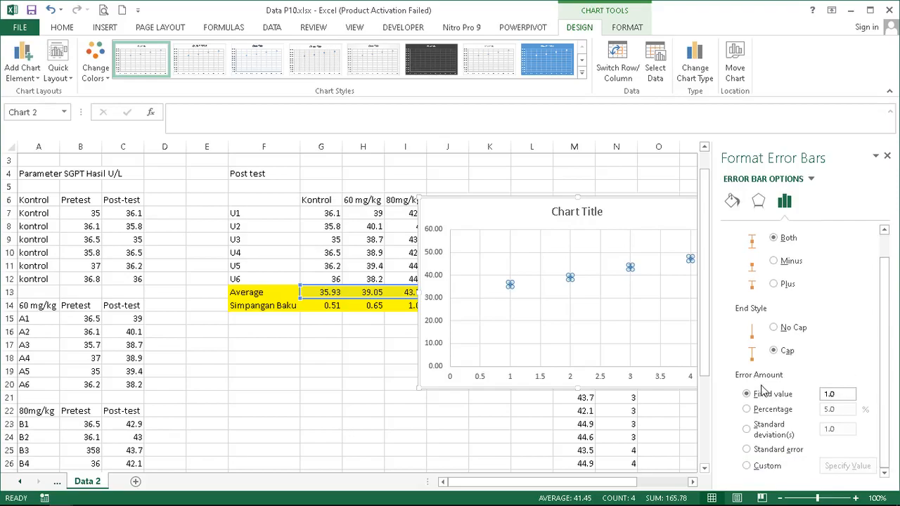
left_click(768, 431)
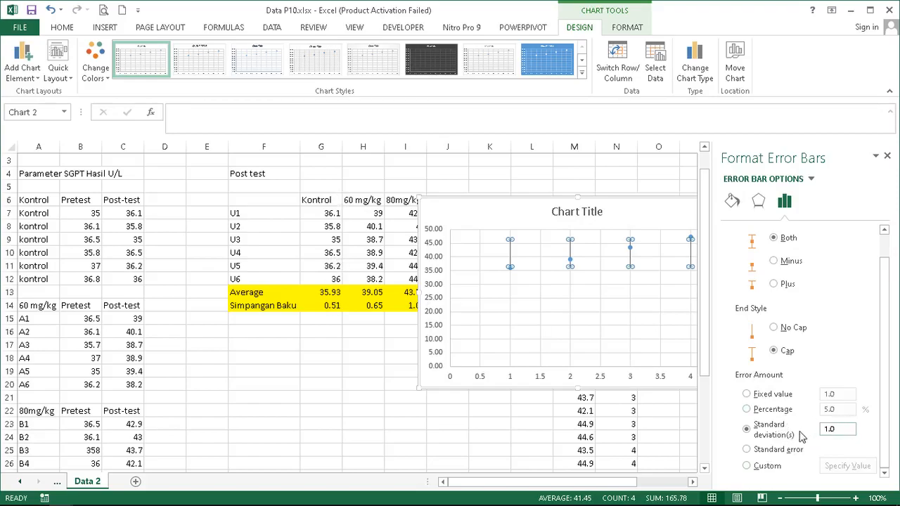
Switch the vertical error bars' error amount to Custom and use the Simpangan Baku values G14:J14 as the positive error value.
left_click(767, 469)
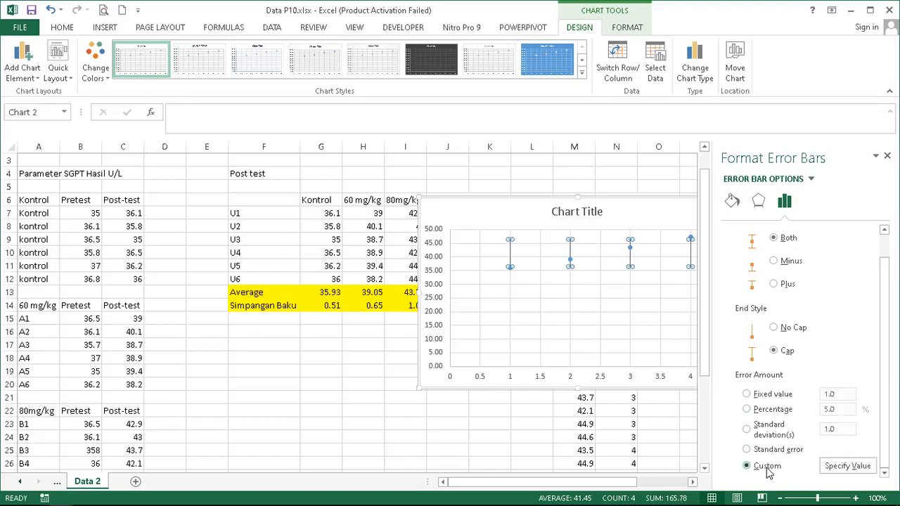
left_click(845, 466)
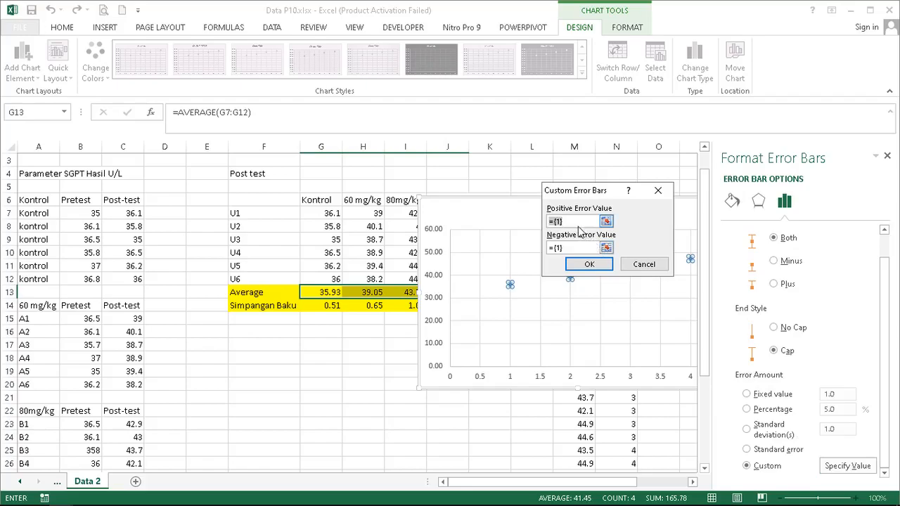
left_click(333, 305)
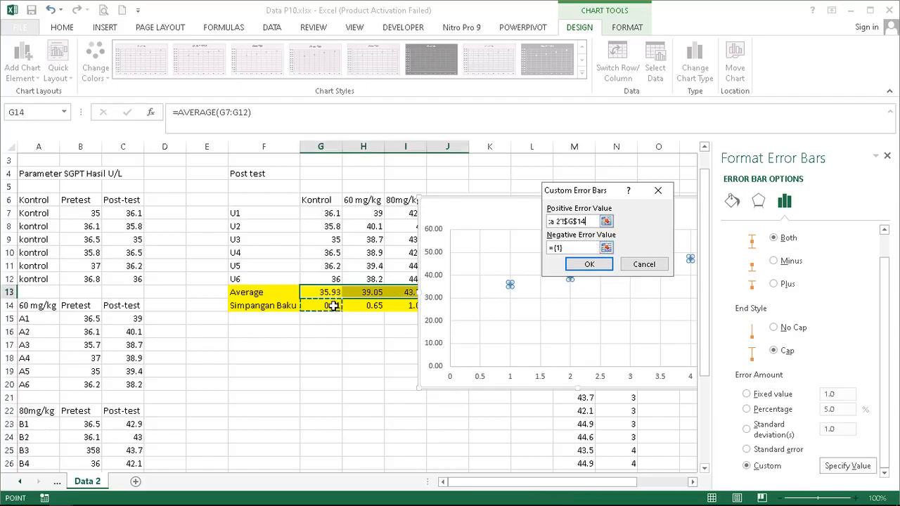
key("shift+Right")
key("shift+Right")
key("shift+Right")
left_click(581, 248)
left_click_drag(589, 246, 526, 251)
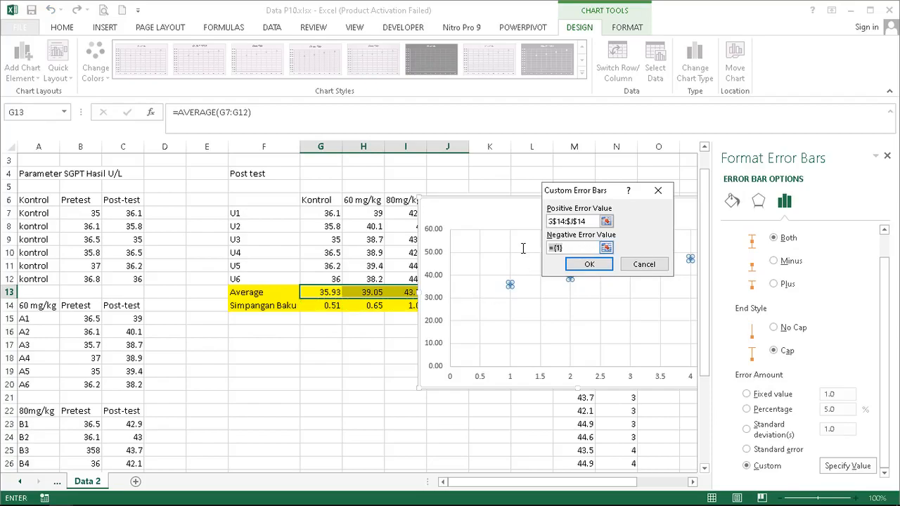
left_click(328, 306)
key("shift+Right")
key("shift+Right")
key("shift+Right")
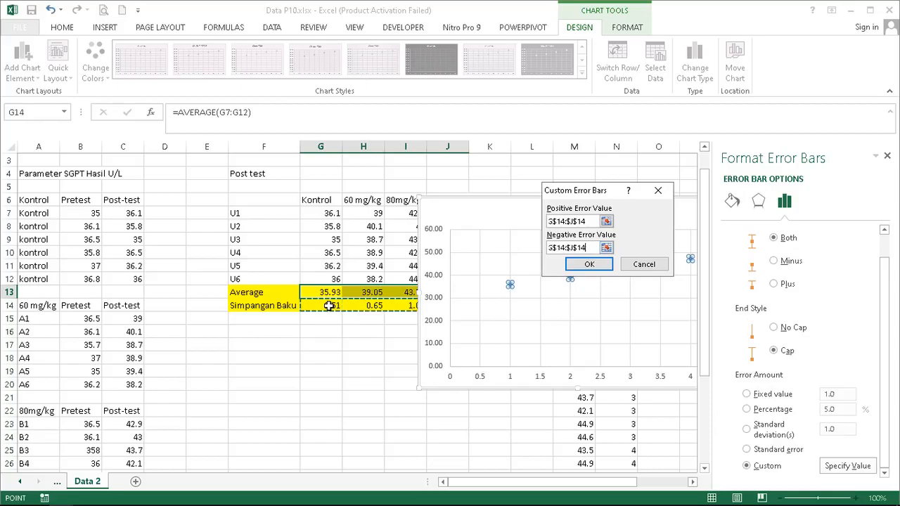
key("F2")
key("BackSpace")
key("BackSpace")
key("BackSpace")
key("BackSpace")
key("BackSpace")
key("BackSpace")
key("BackSpace")
key("BackSpace")
key("BackSpace")
key("BackSpace")
key("BackSpace")
key("BackSpace")
key("BackSpace")
key("BackSpace")
key("BackSpace")
key("BackSpace")
key("BackSpace")
key("BackSpace")
key("BackSpace")
key("BackSpace")
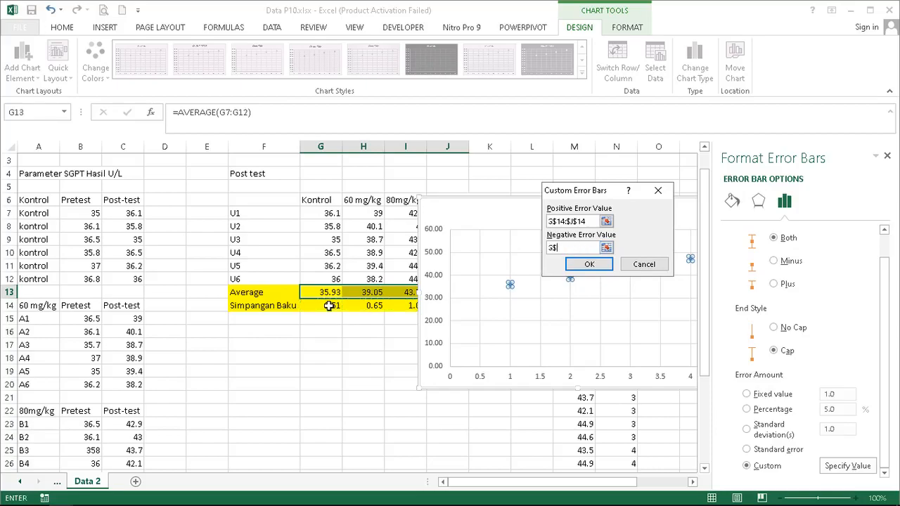
Use the Simpangan Baku values G14:J14 as the negative error value and apply the custom error bars.
left_click(328, 305)
key("shift+Right")
key("shift+Right")
key("shift+Right")
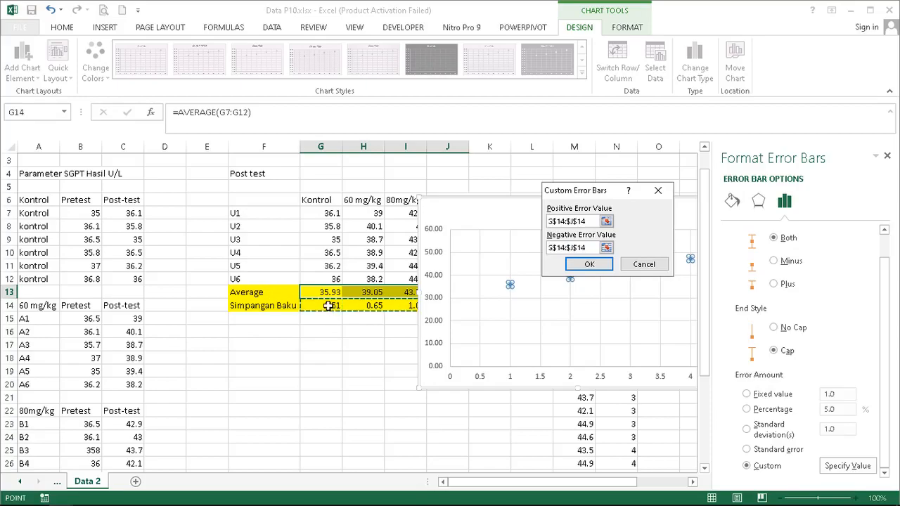
left_click(589, 265)
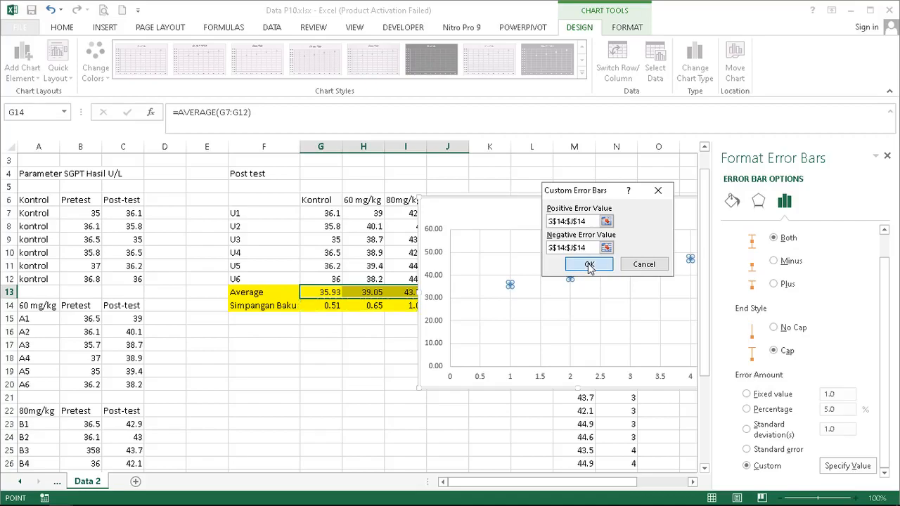
Move the scatter chart over the Kontrol column so that the whole chart is in view.
left_click(669, 328)
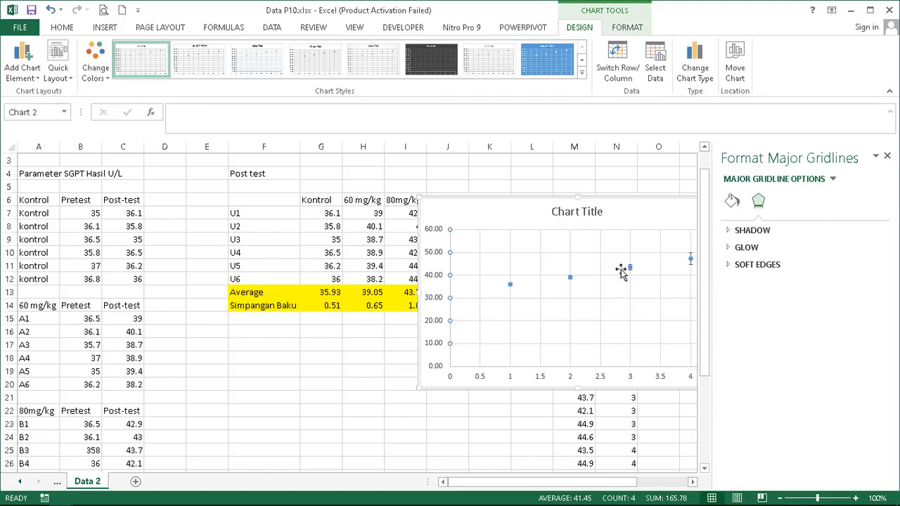
mouse_move(632, 270)
left_click_drag(675, 227, 571, 210)
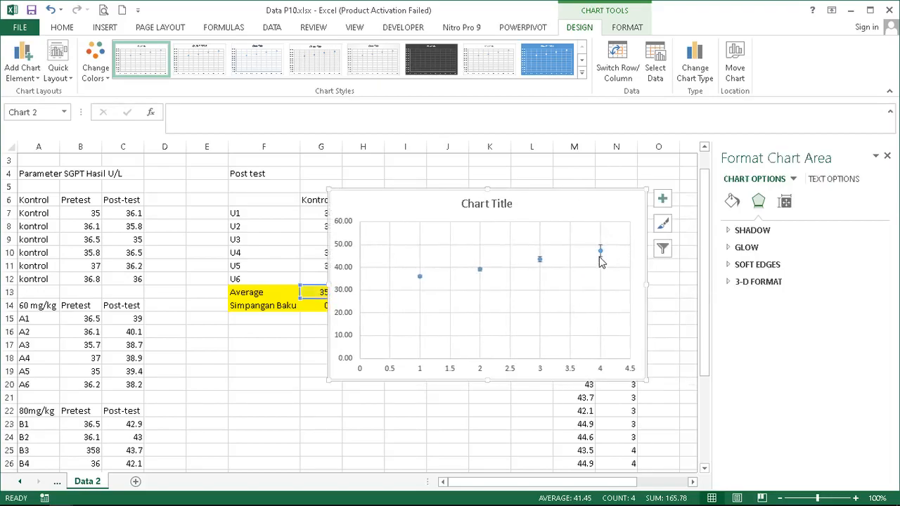
Set the minimum bound of the chart's vertical axis to 30 and close the axis formatting options.
left_click(359, 254)
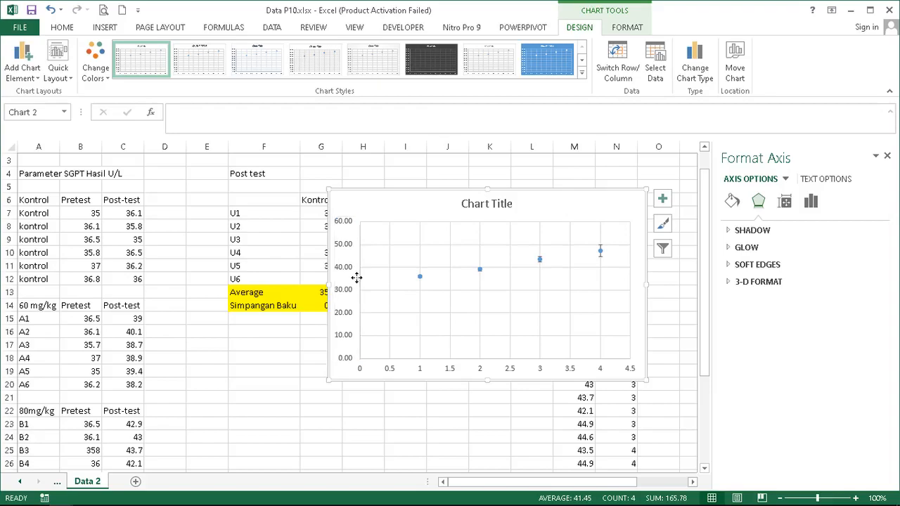
right_click(355, 279)
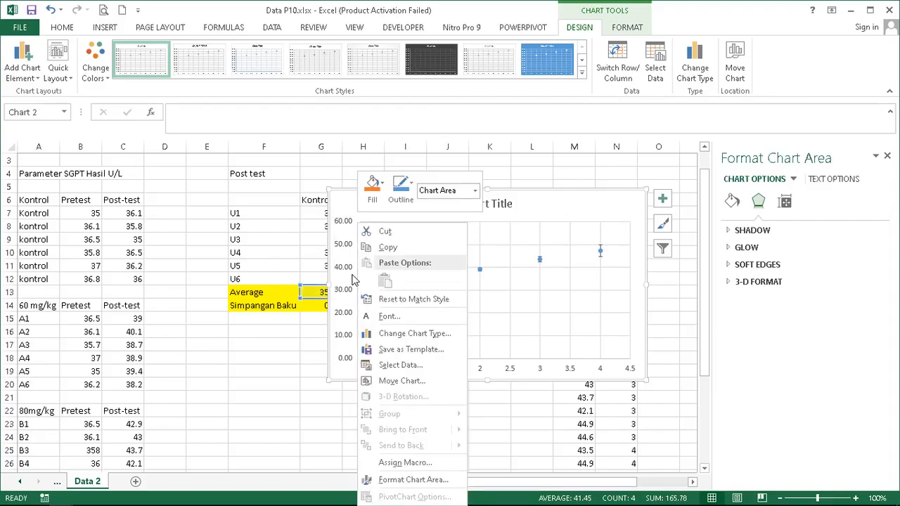
left_click(344, 265)
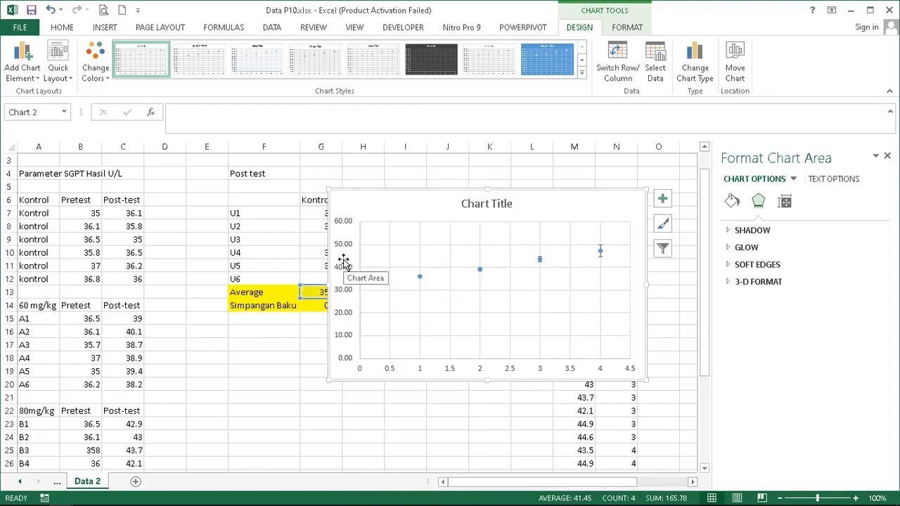
left_click(344, 265)
right_click(347, 267)
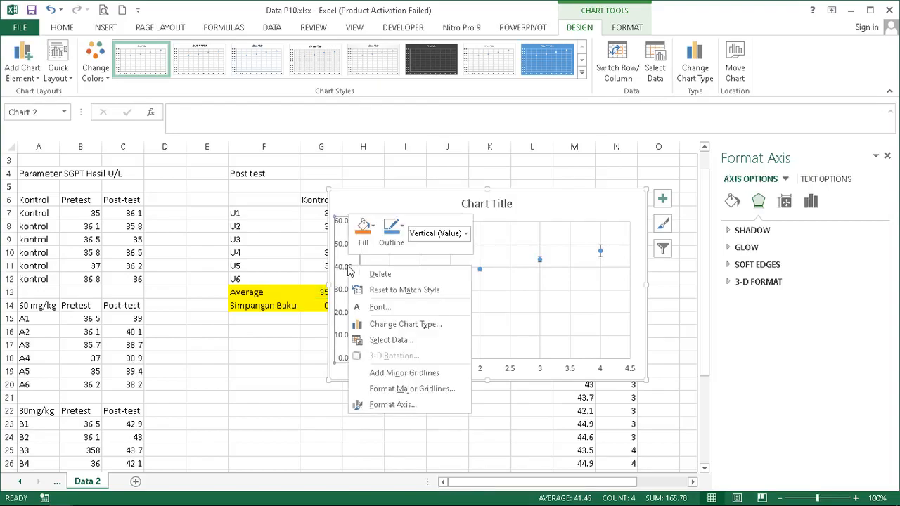
left_click(392, 405)
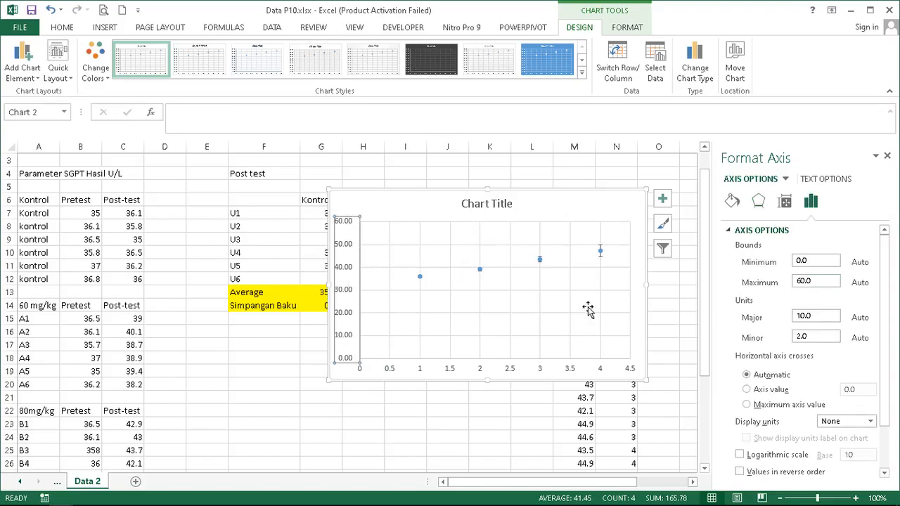
left_click(815, 260)
left_click(824, 281)
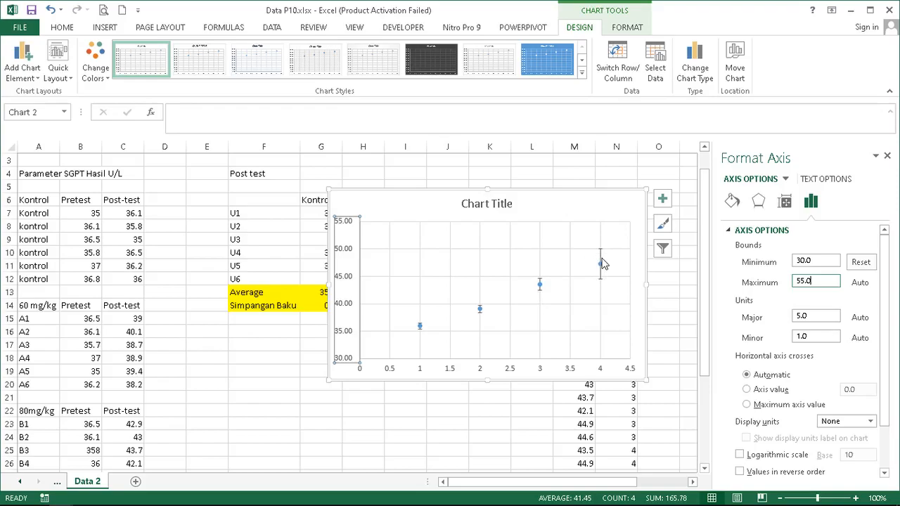
left_click_drag(884, 271, 889, 324)
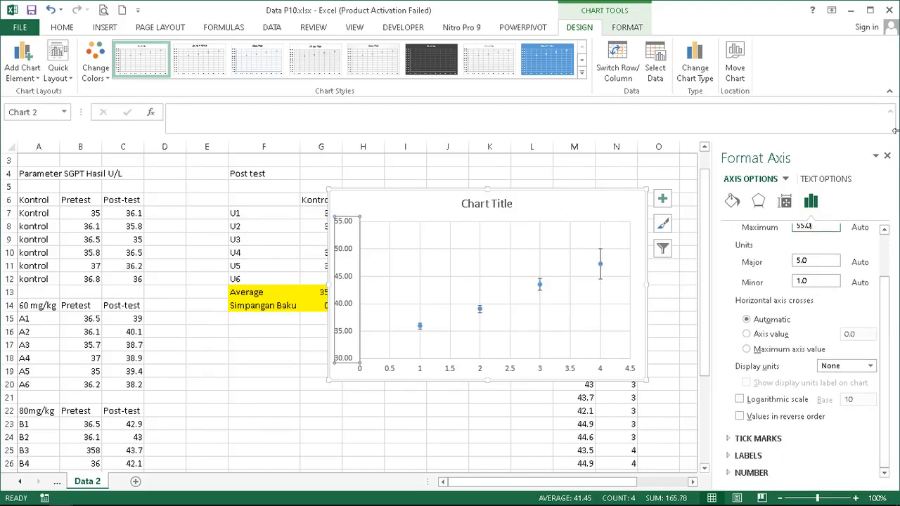
left_click(888, 156)
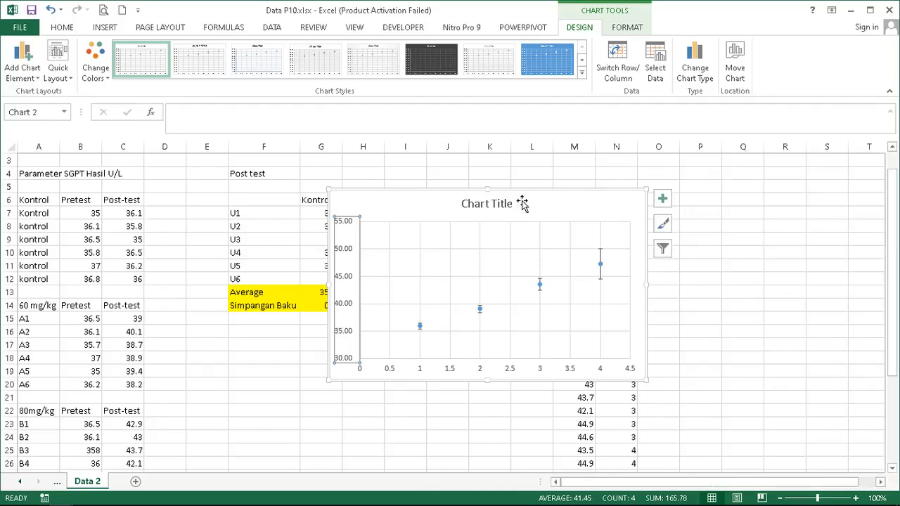
Retitle the chart "Eror Bars untuk Masing-Masing Konsentrasi" and move it clear of the Kontrol and 60 mg/kg columns.
left_click(504, 204)
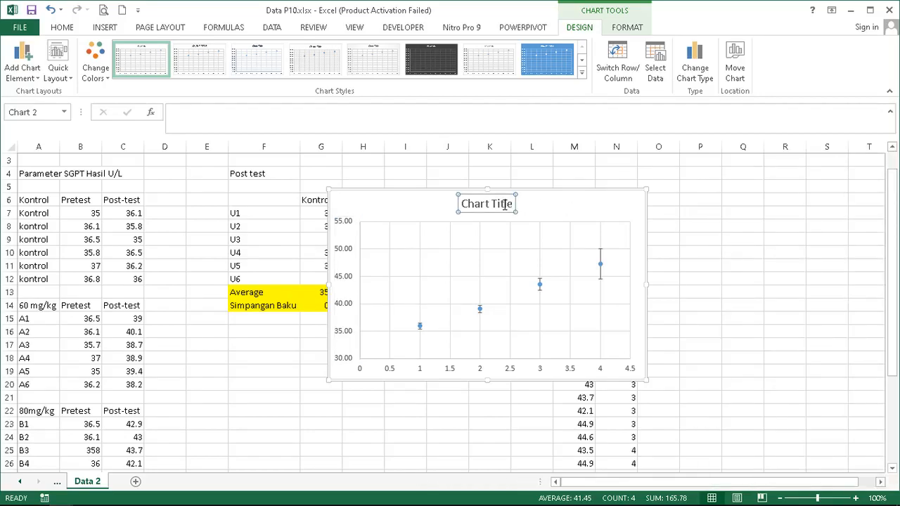
type("Eror Bars untuk Masin")
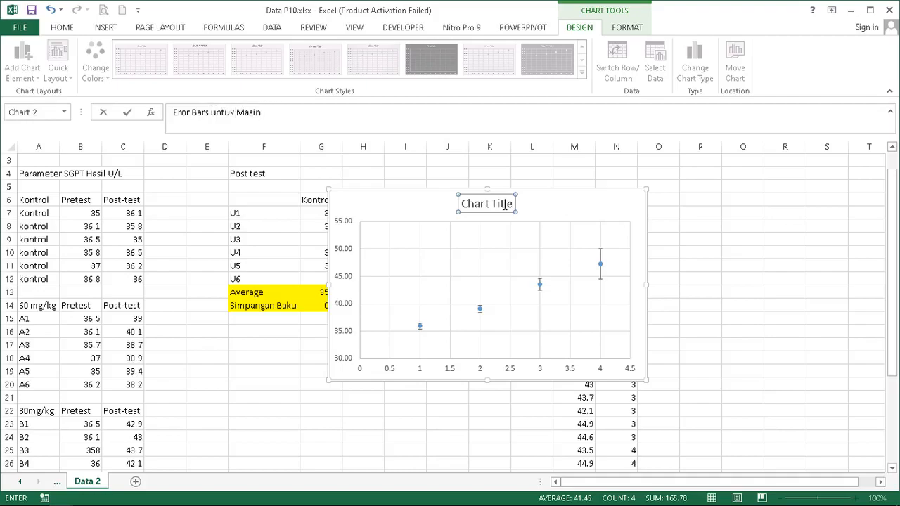
type("g Konsentrasi")
key("Return")
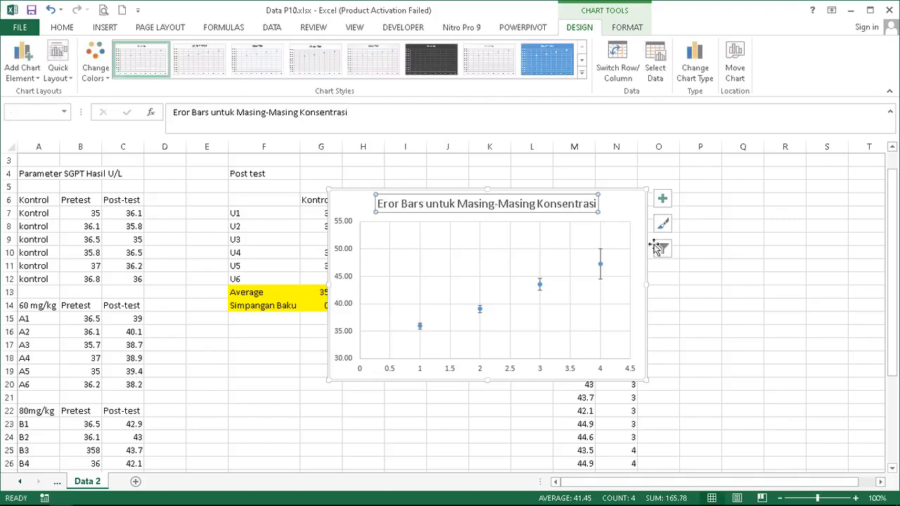
left_click_drag(649, 274, 720, 258)
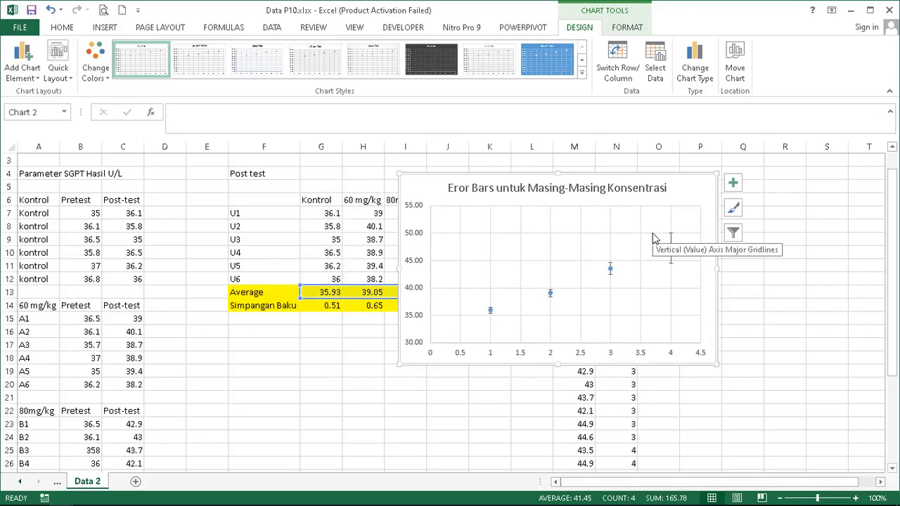
Delete the horizontal and vertical major gridlines from the chart.
left_click(652, 238)
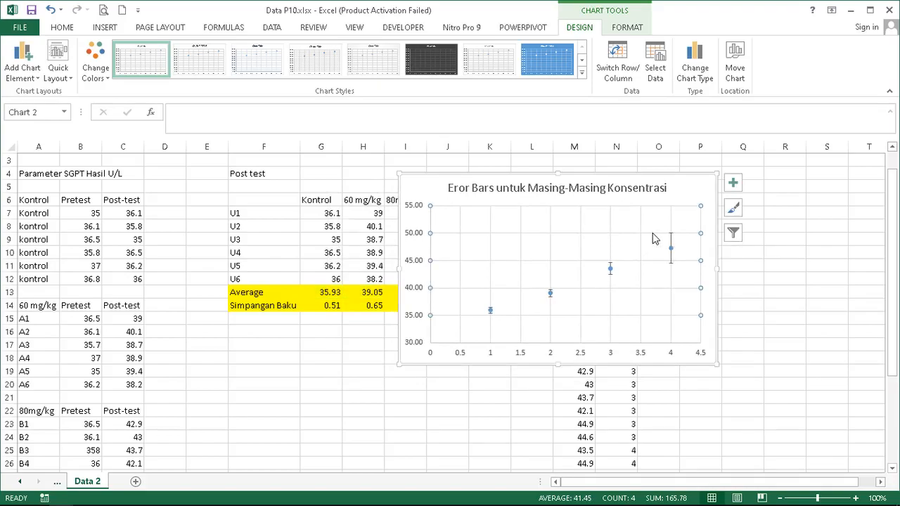
key("Delete")
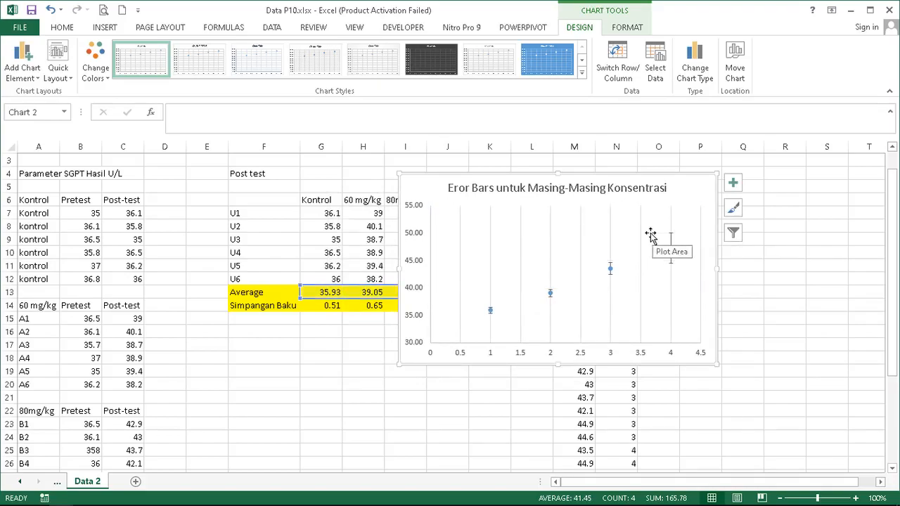
left_click(641, 236)
key("Delete")
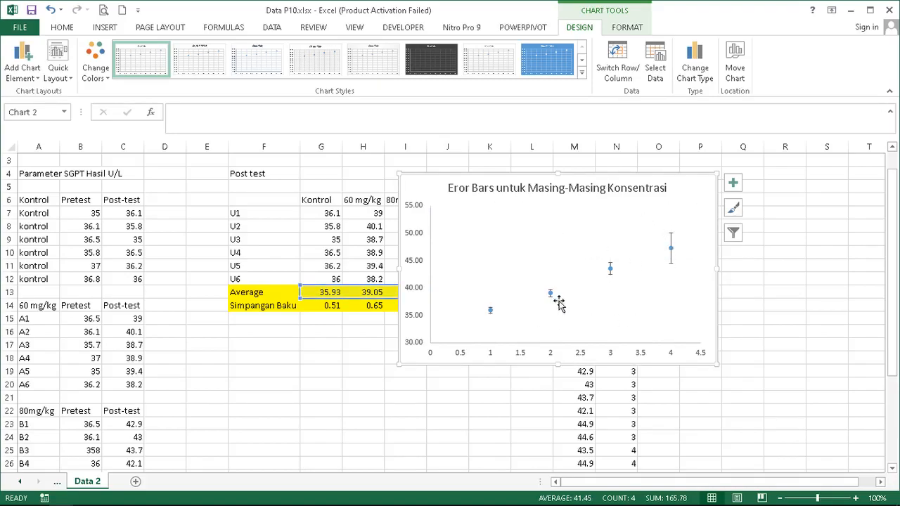
Move the chart beside the 100 mg/Kg column so that the whole post-test table is uncovered.
left_click(671, 263)
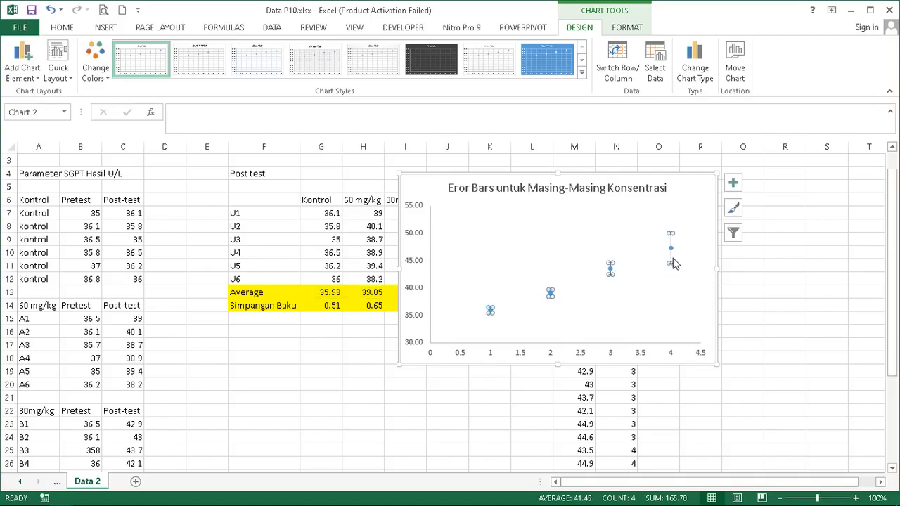
left_click(652, 274)
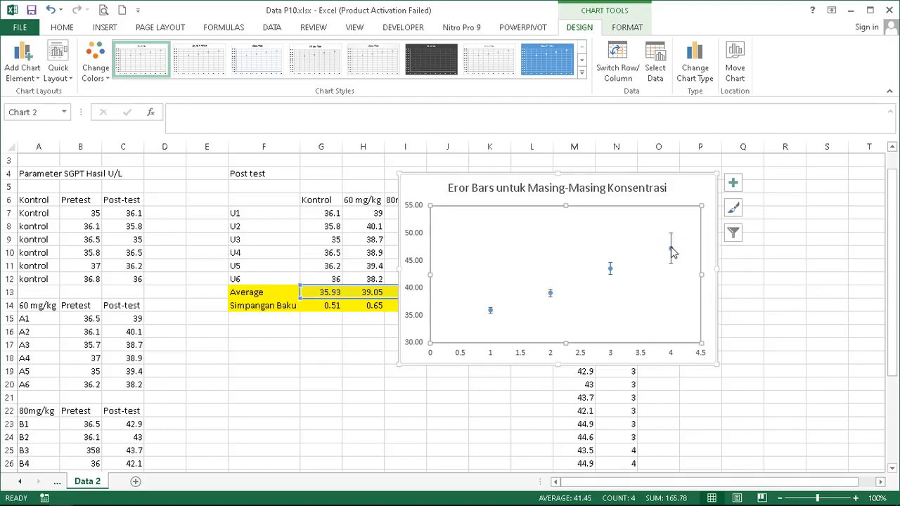
mouse_move(492, 314)
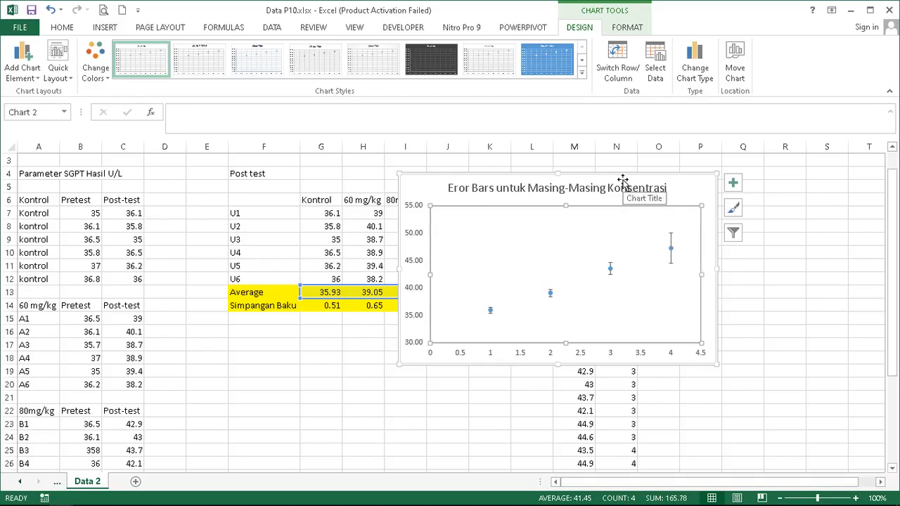
left_click_drag(620, 178, 694, 174)
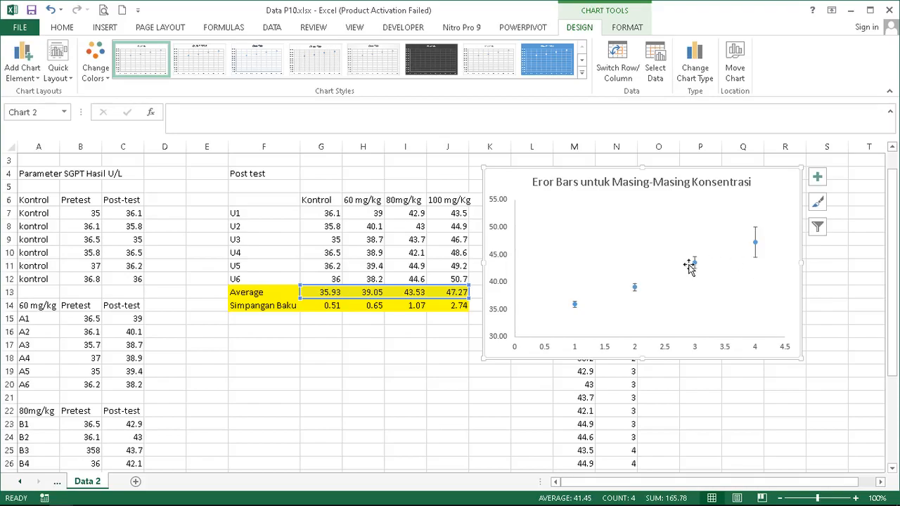
Add data callouts to the scatter chart's data series.
mouse_move(696, 264)
left_click(755, 243)
right_click(755, 243)
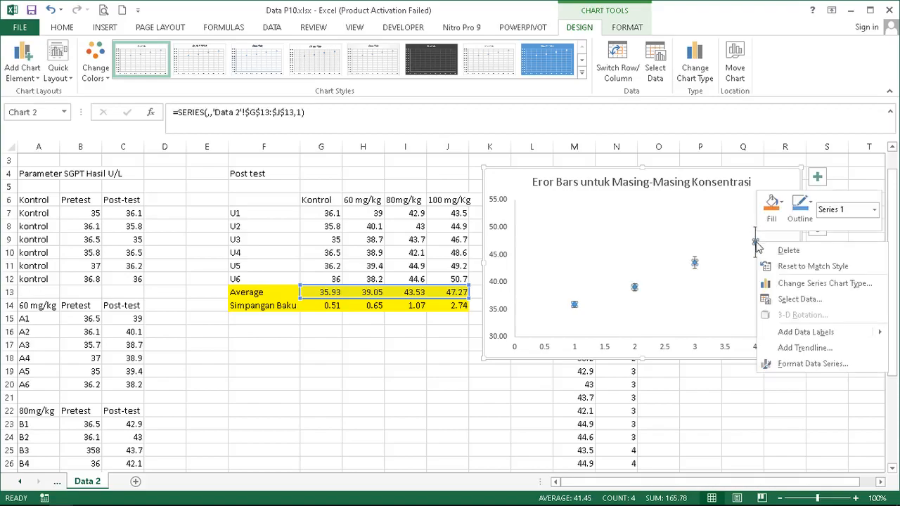
mouse_move(816, 333)
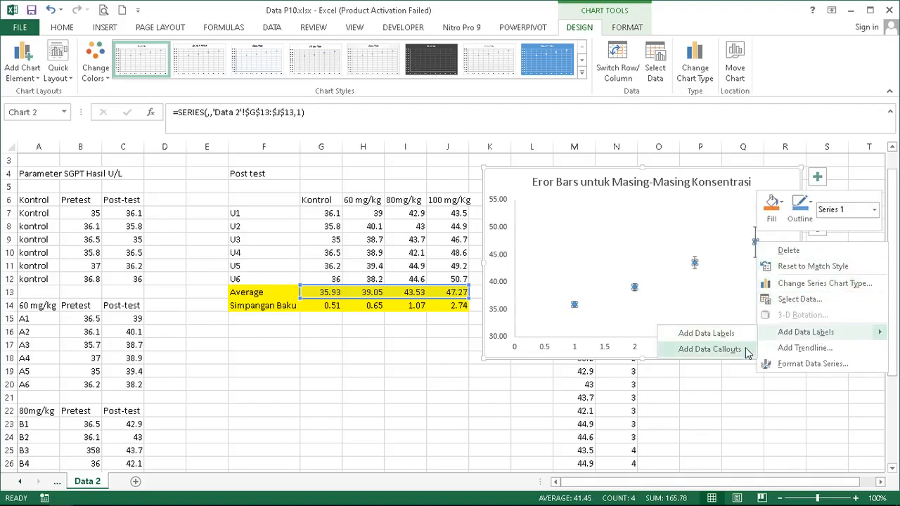
left_click(745, 350)
left_click(755, 321)
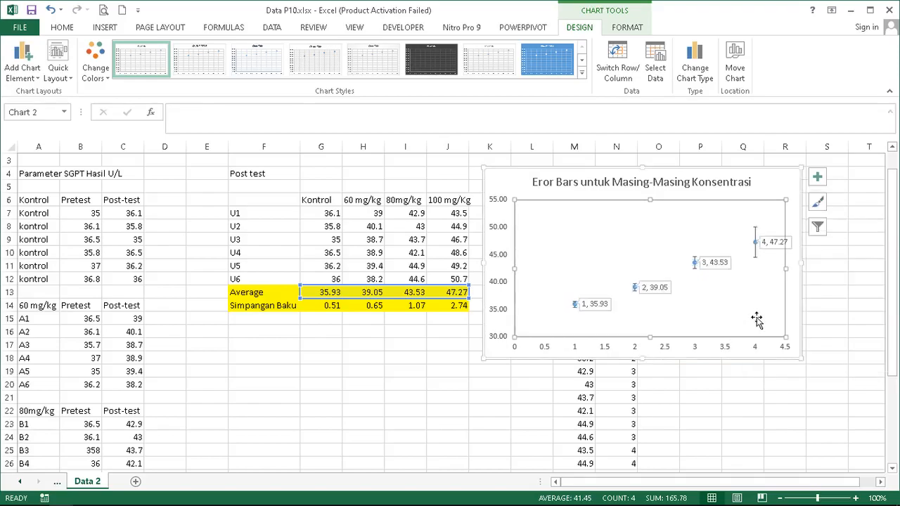
Remove the X value from the data labels so they contain only the Y value, and close the label formatting options.
left_click(773, 245)
right_click(773, 246)
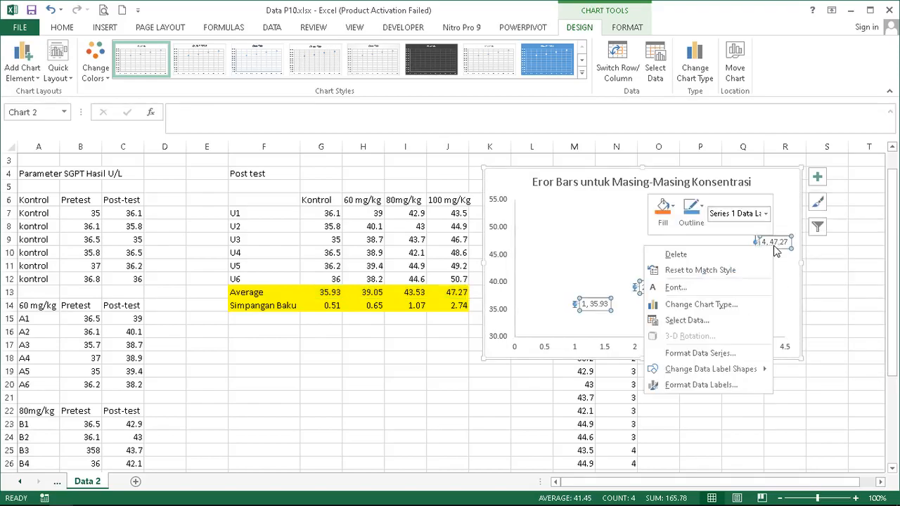
left_click(703, 385)
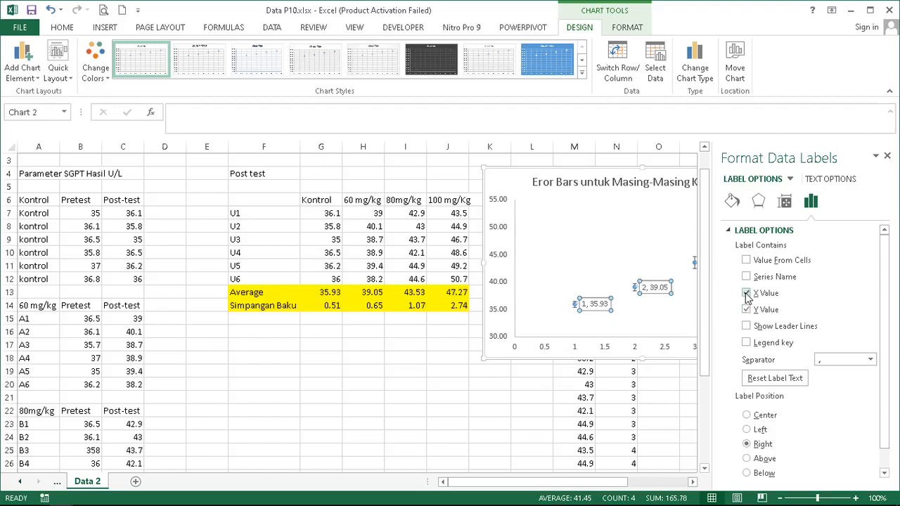
left_click(746, 294)
left_click(887, 156)
left_click(759, 284)
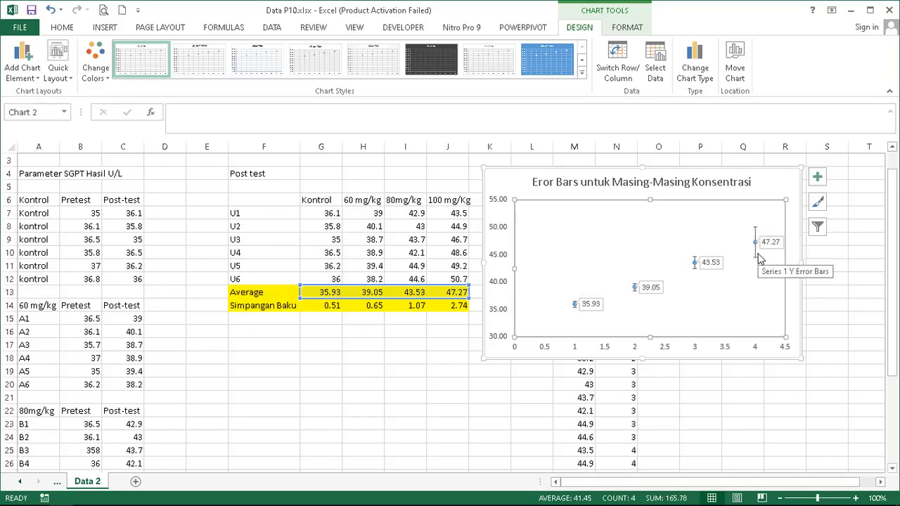
left_click(754, 232)
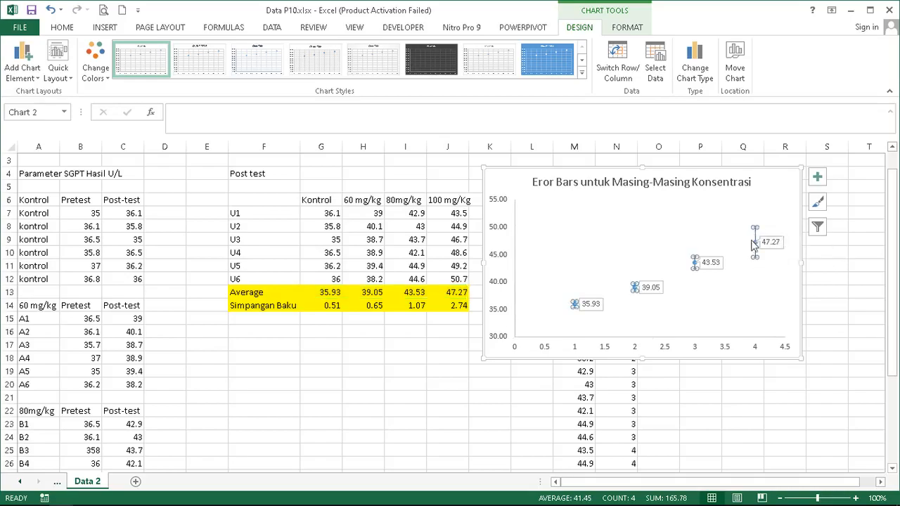